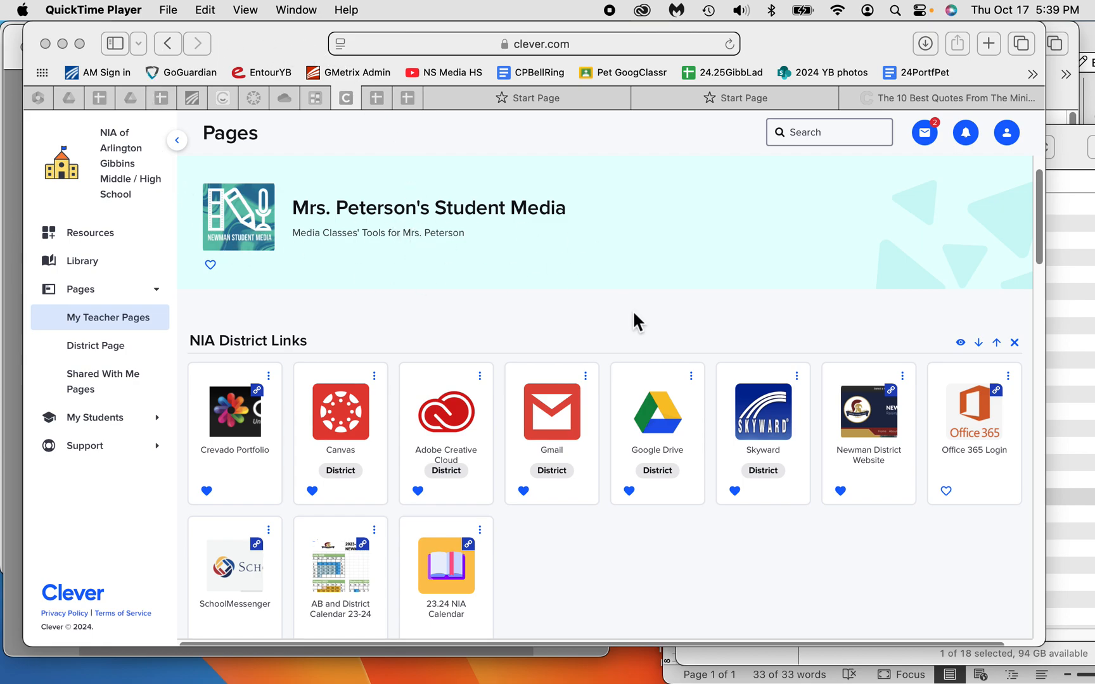
Open the Canva login link from the All Media Class Resources section of the teacher page
scroll(482, 448, down, 5)
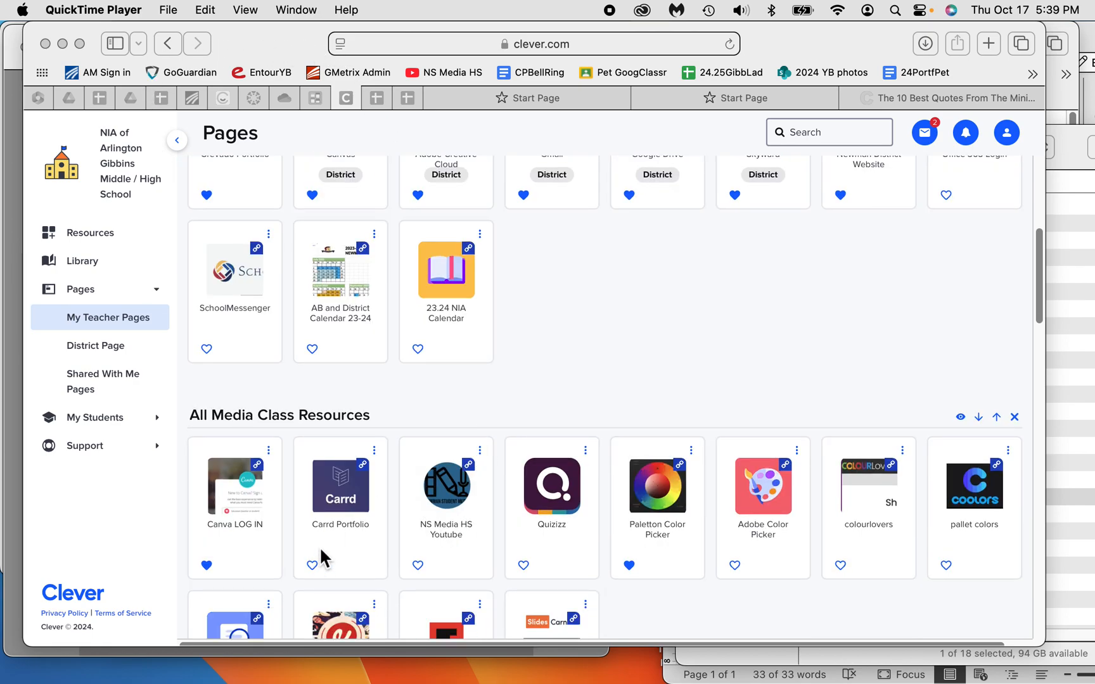
click(238, 495)
click(238, 494)
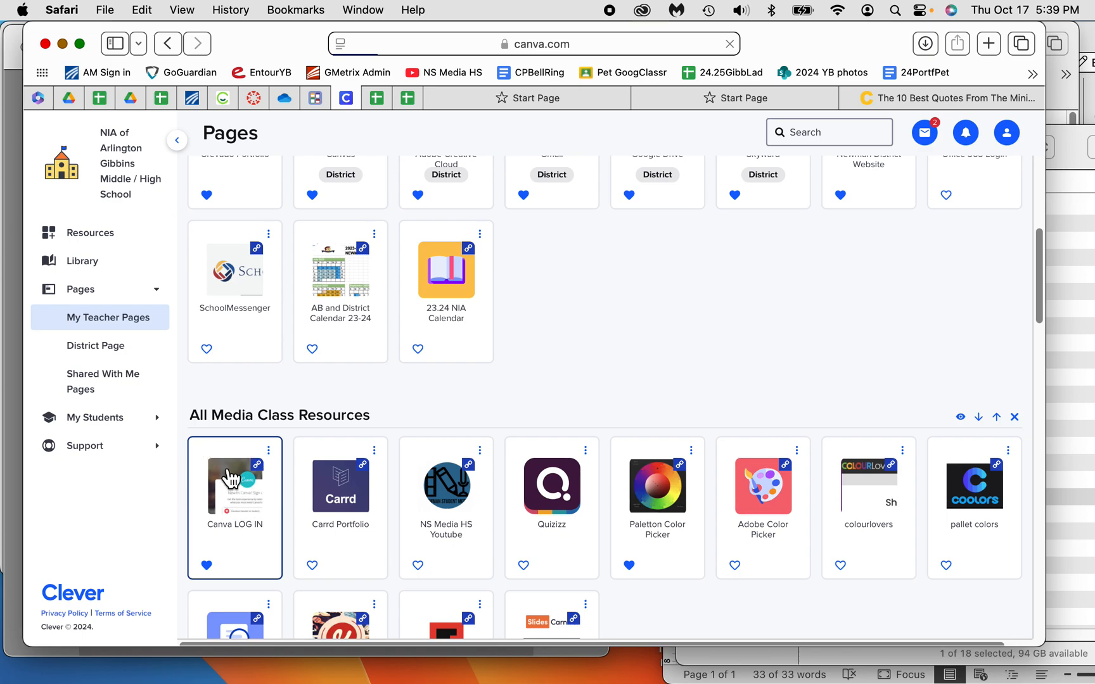
click(263, 483)
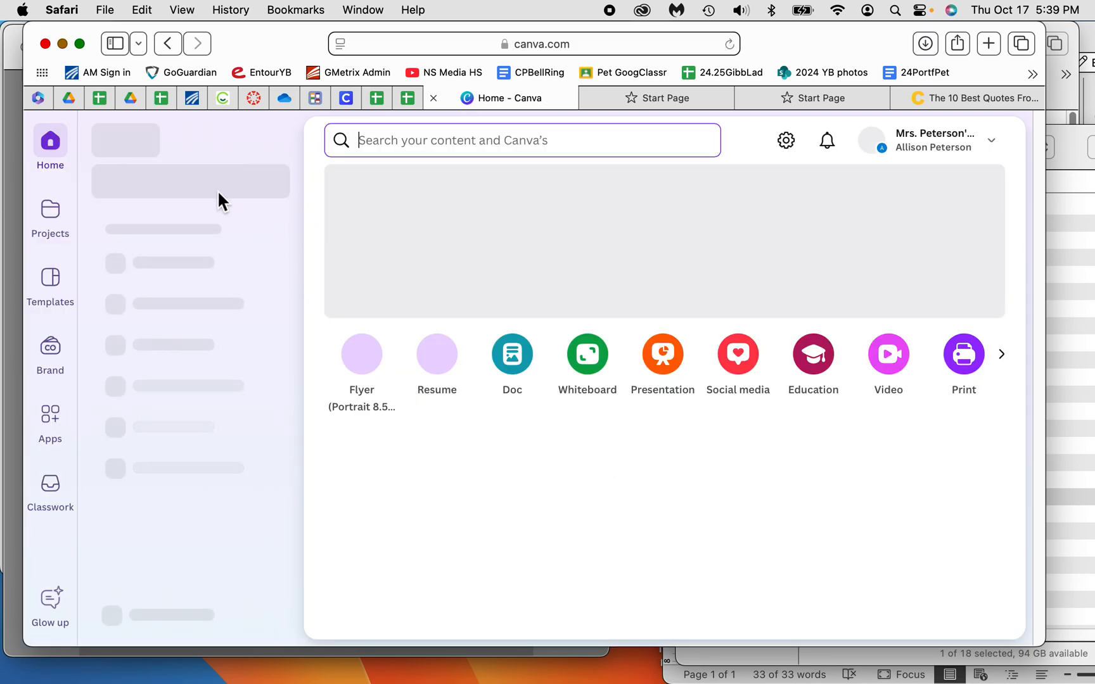
Create a new blank design using the Flyer (Portrait 8.5 × 11 in) format
click(159, 185)
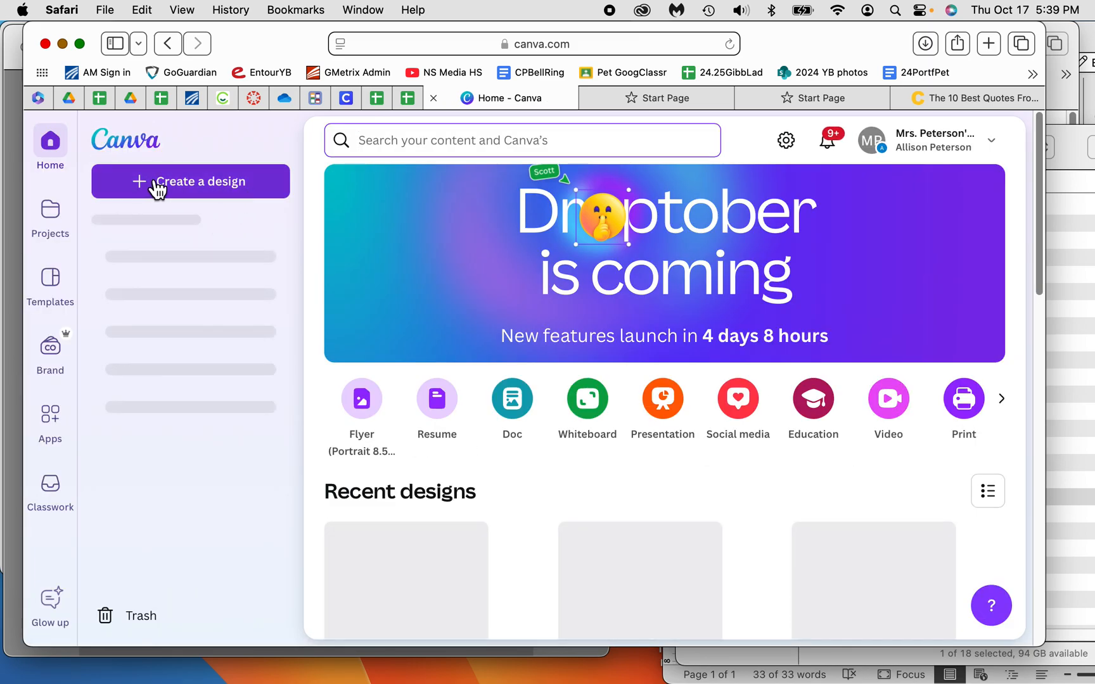
click(190, 196)
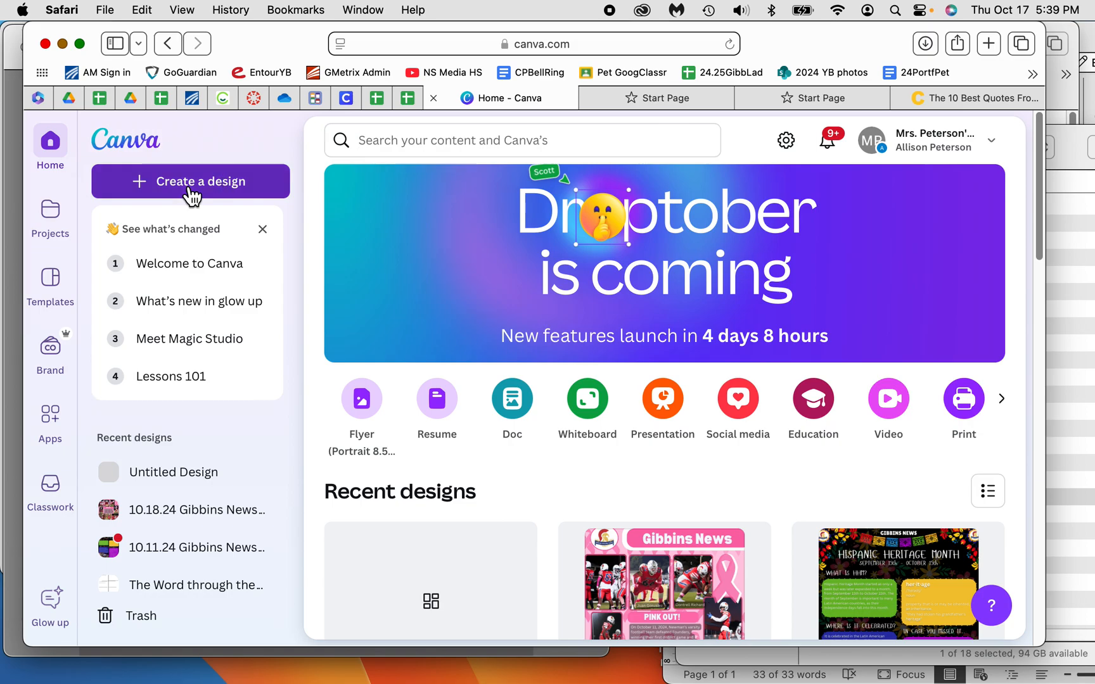
click(400, 173)
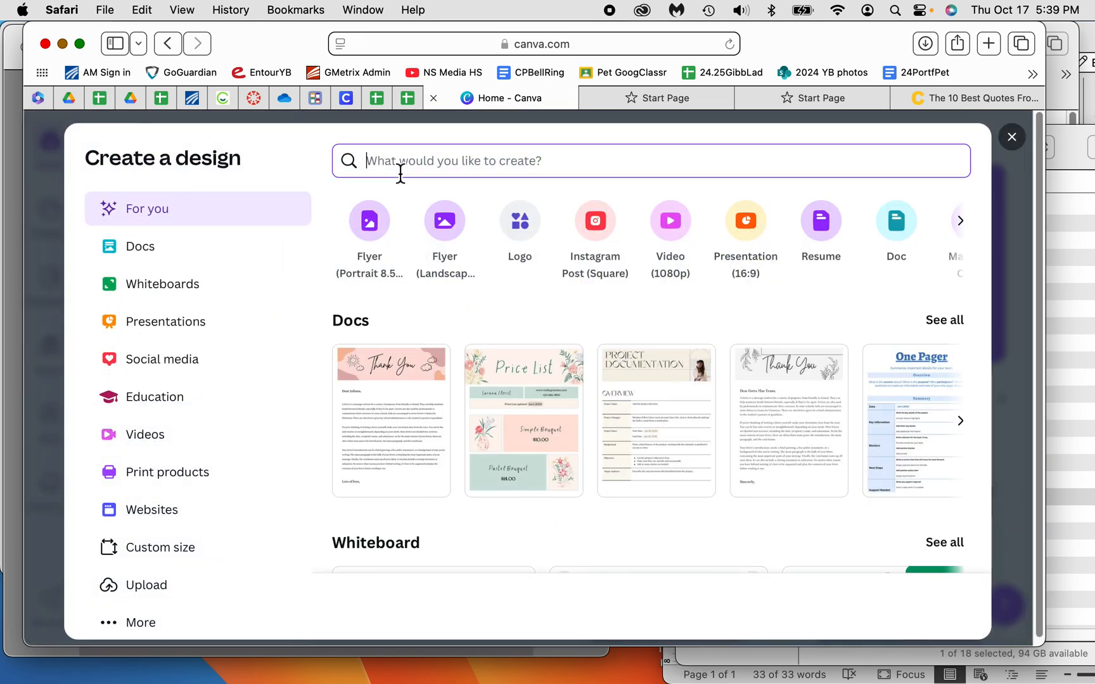
text(flyeer)
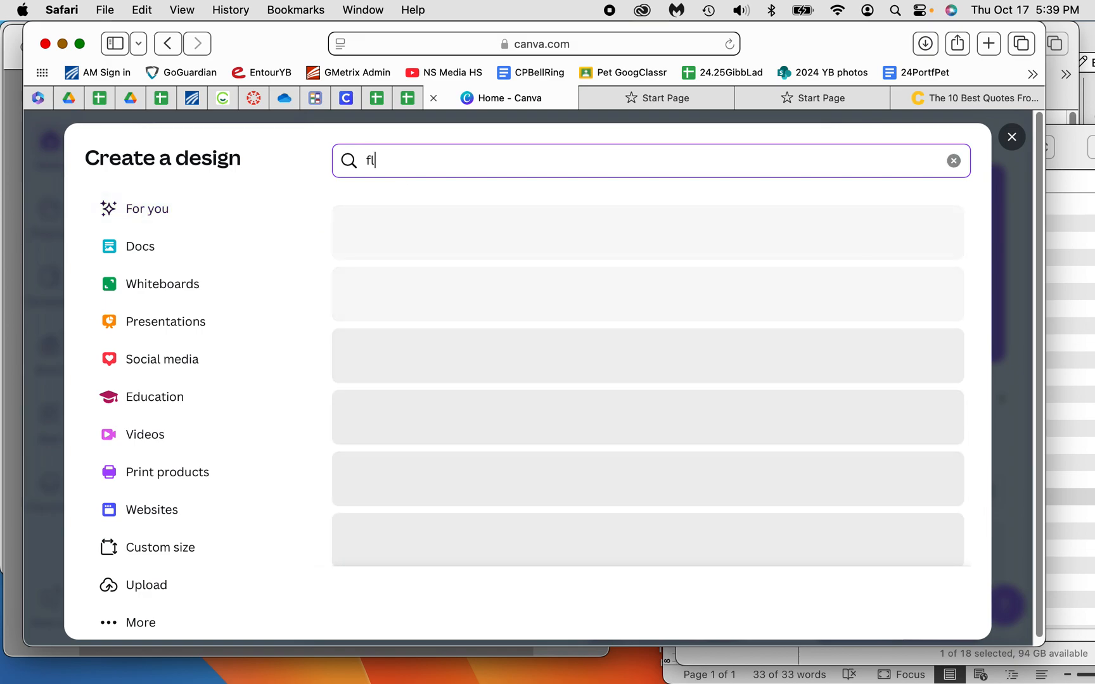
key(BackSpace)
key(BackSpace)
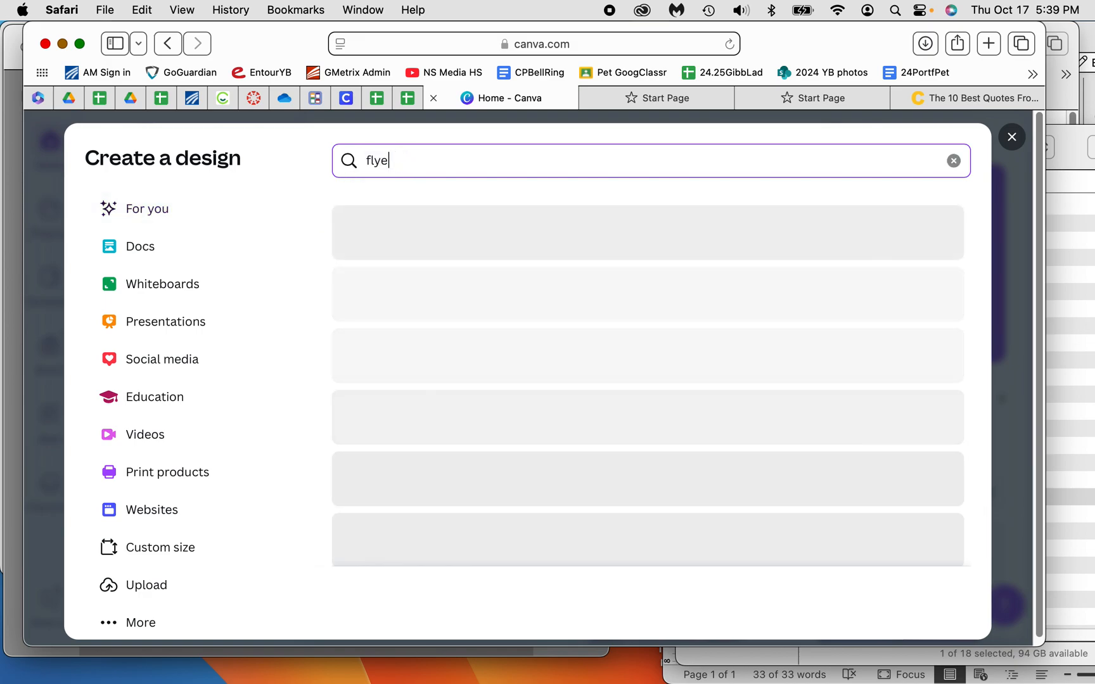
text(r)
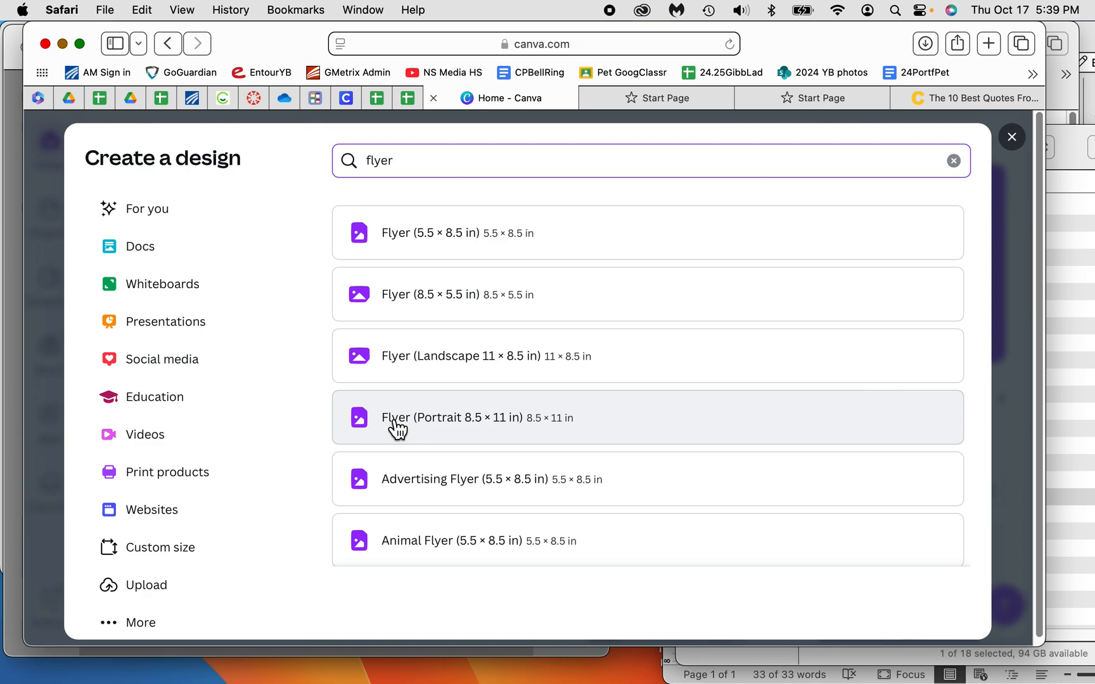
click(389, 417)
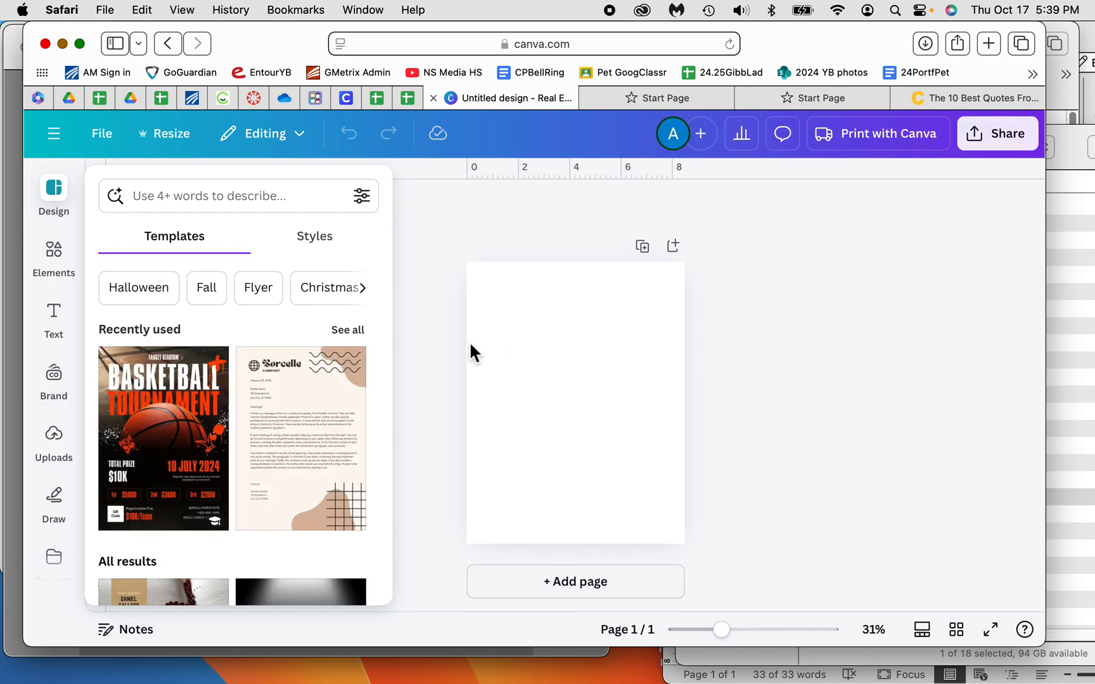
Upload the image file Bannana.jpeg to the design's uploads
click(63, 447)
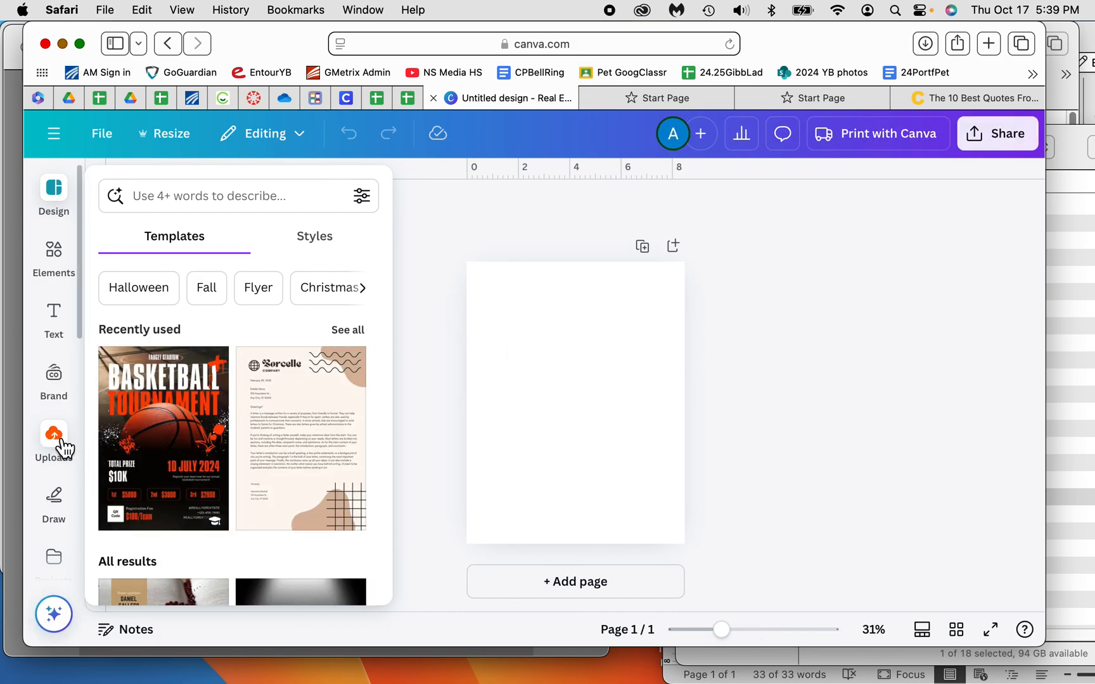
click(1068, 380)
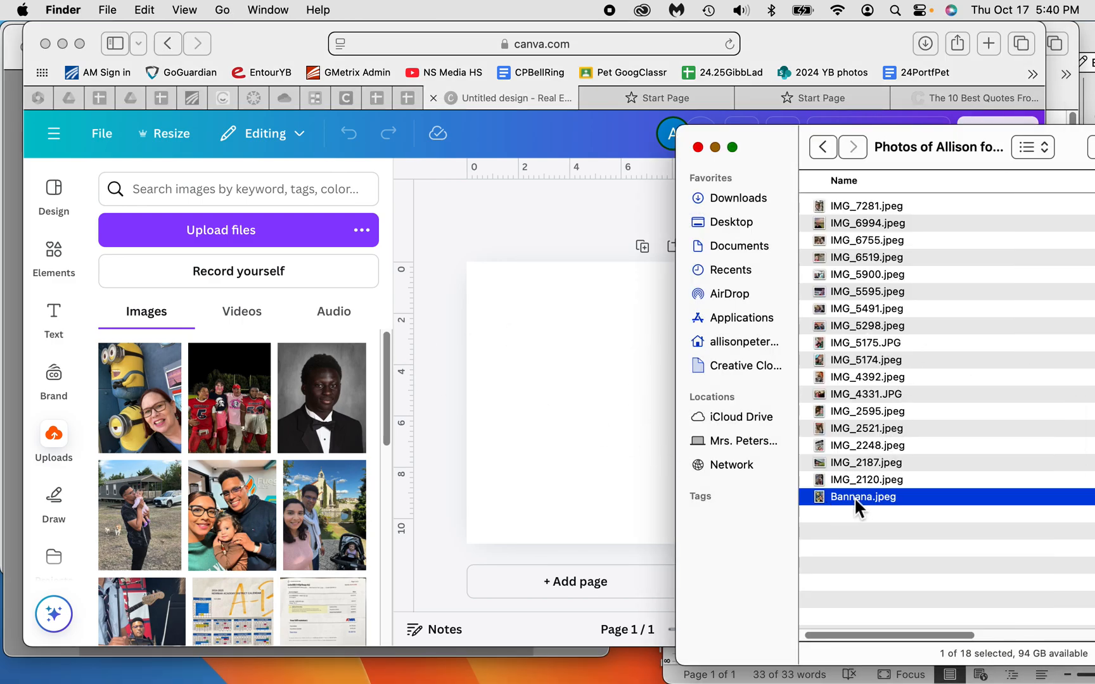
click(195, 234)
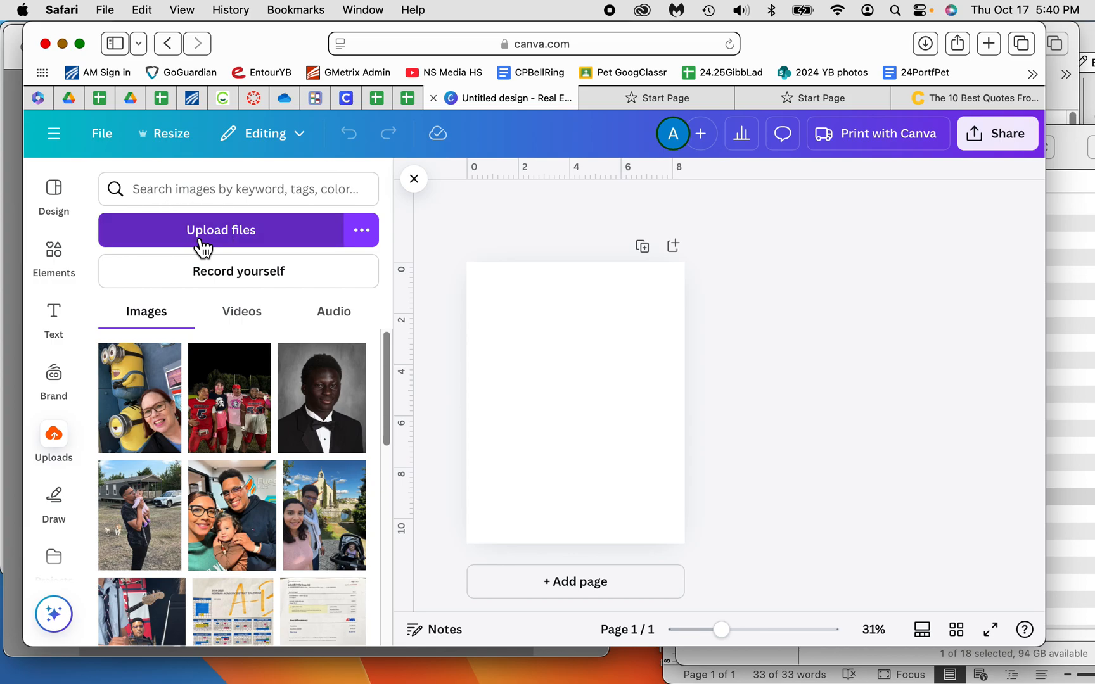
click(203, 246)
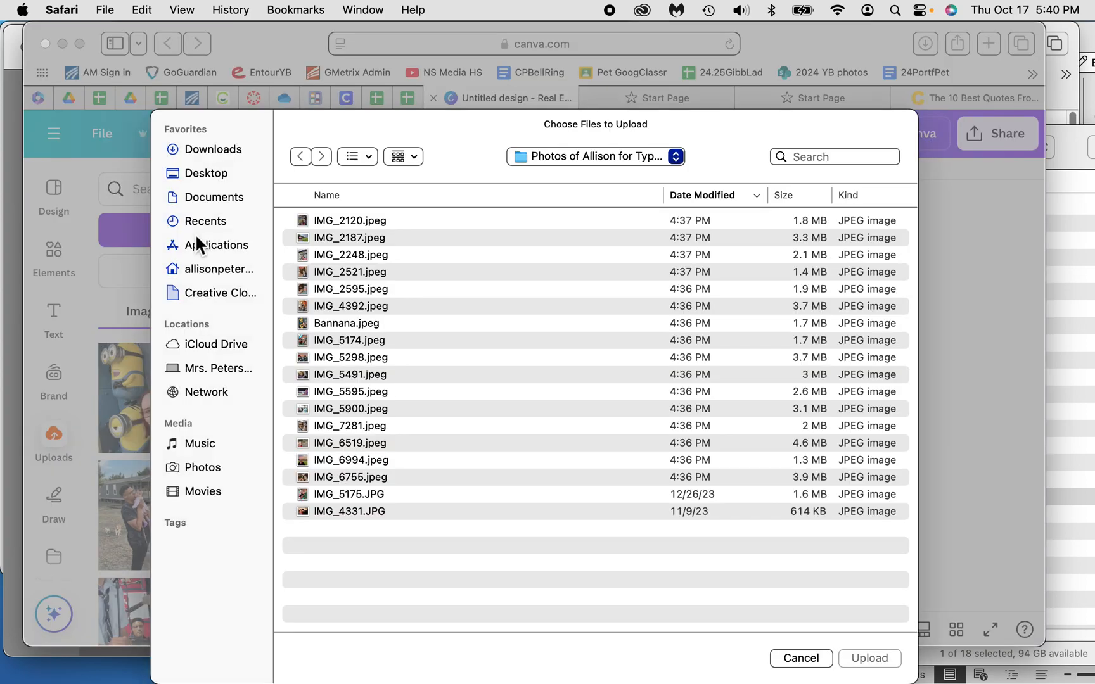
click(360, 324)
click(869, 659)
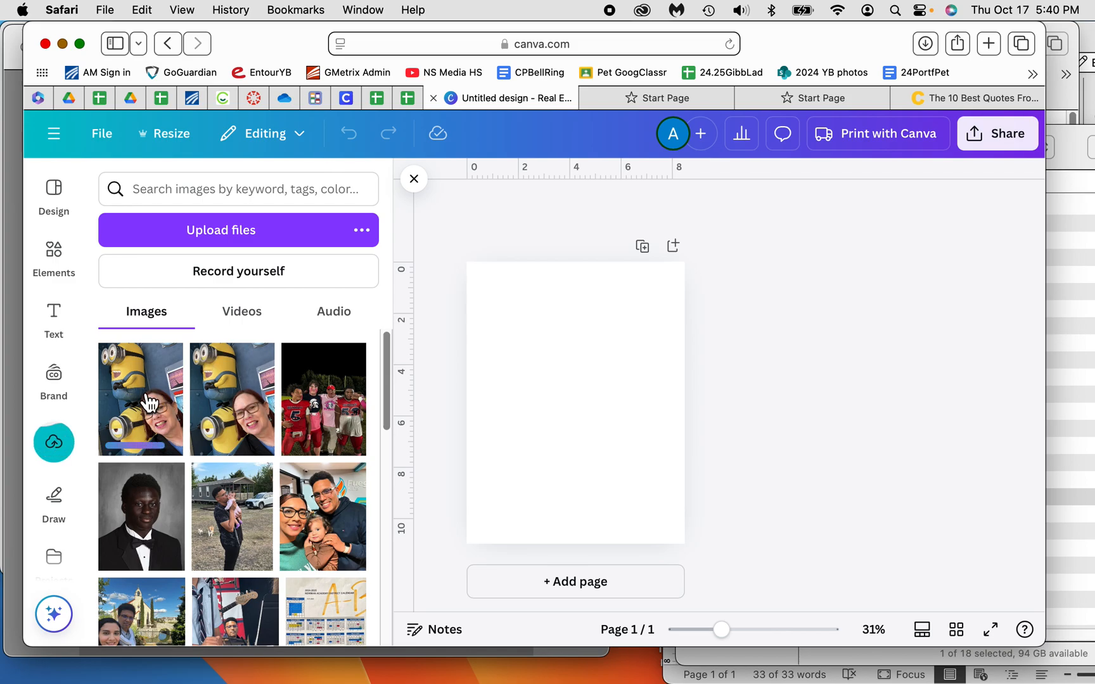
Place the newly uploaded minion photo on the blank flyer page
drag(146, 408, 561, 371)
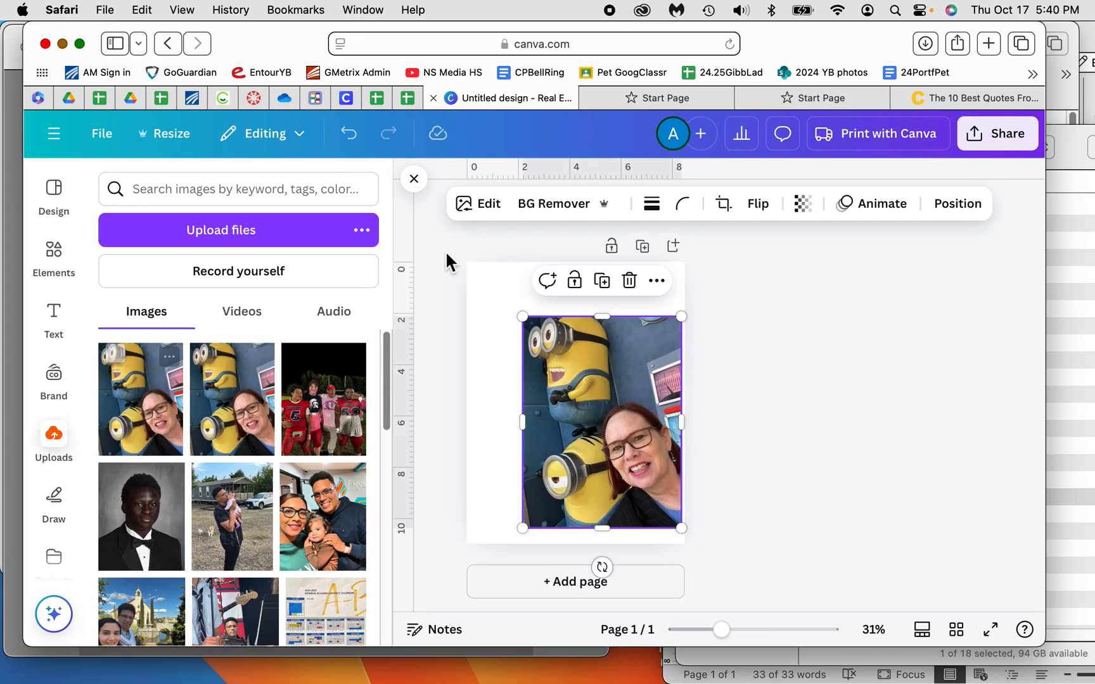
click(413, 179)
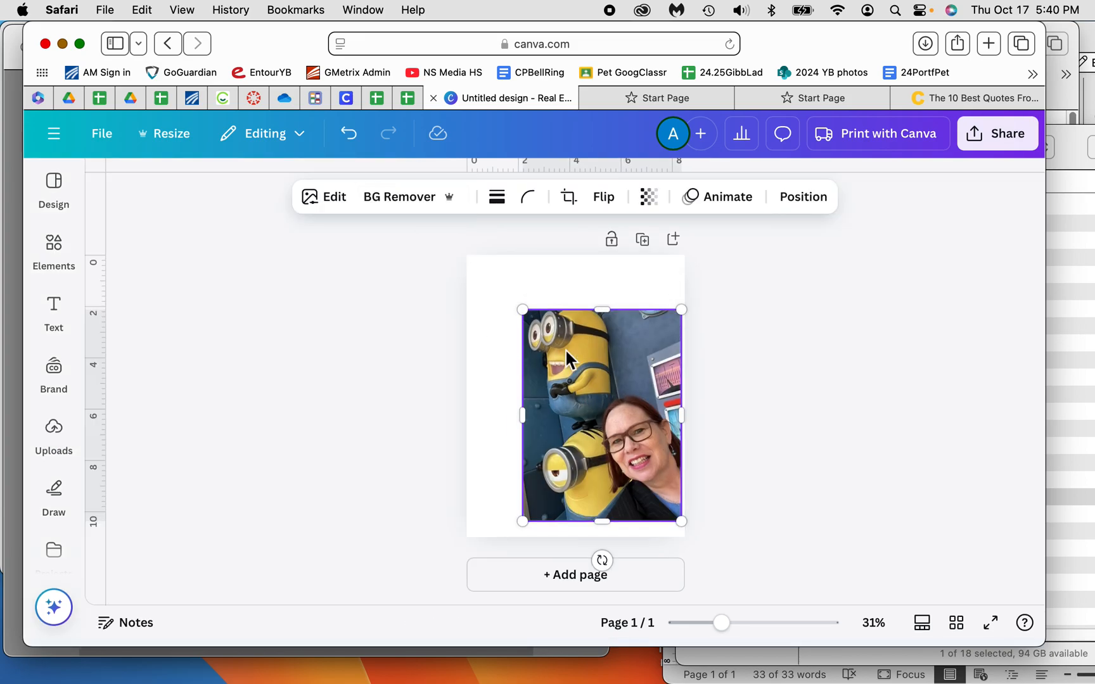
click(722, 429)
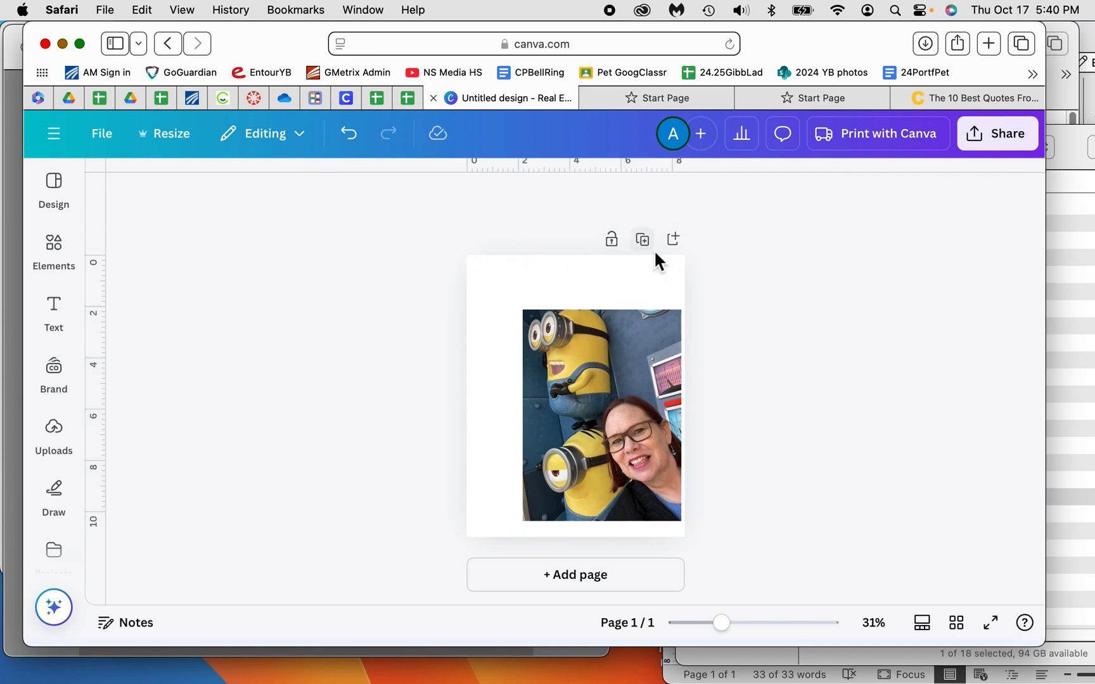
Enlarge the photo to cover the flyer page and align it with the page's top edge
click(598, 383)
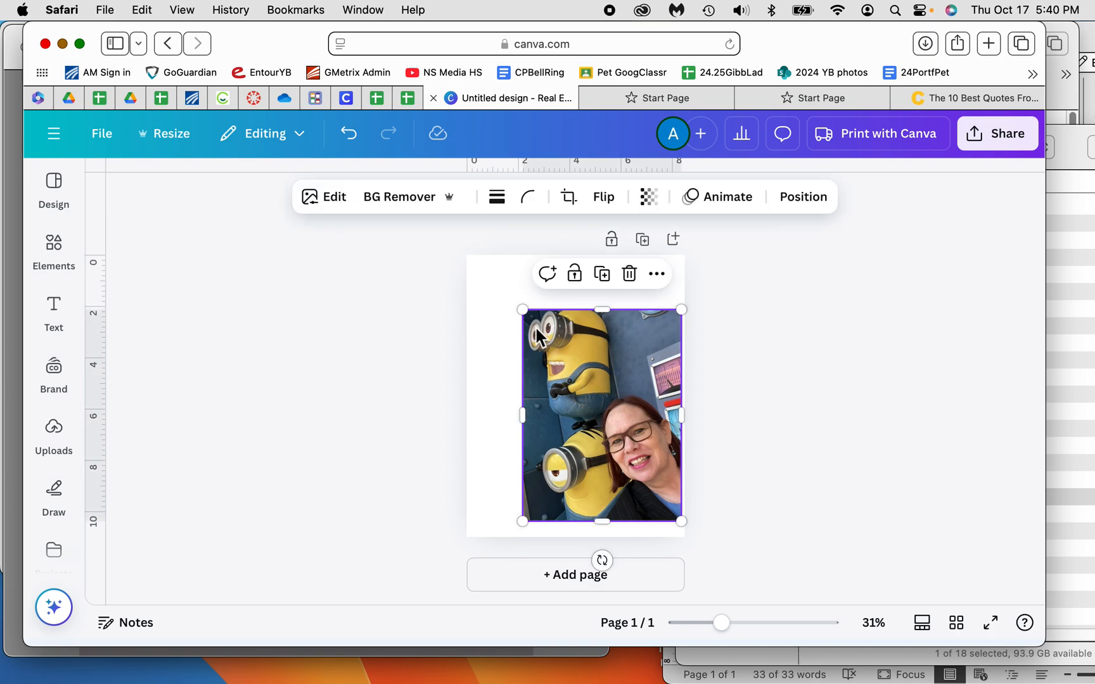
drag(528, 315, 556, 324)
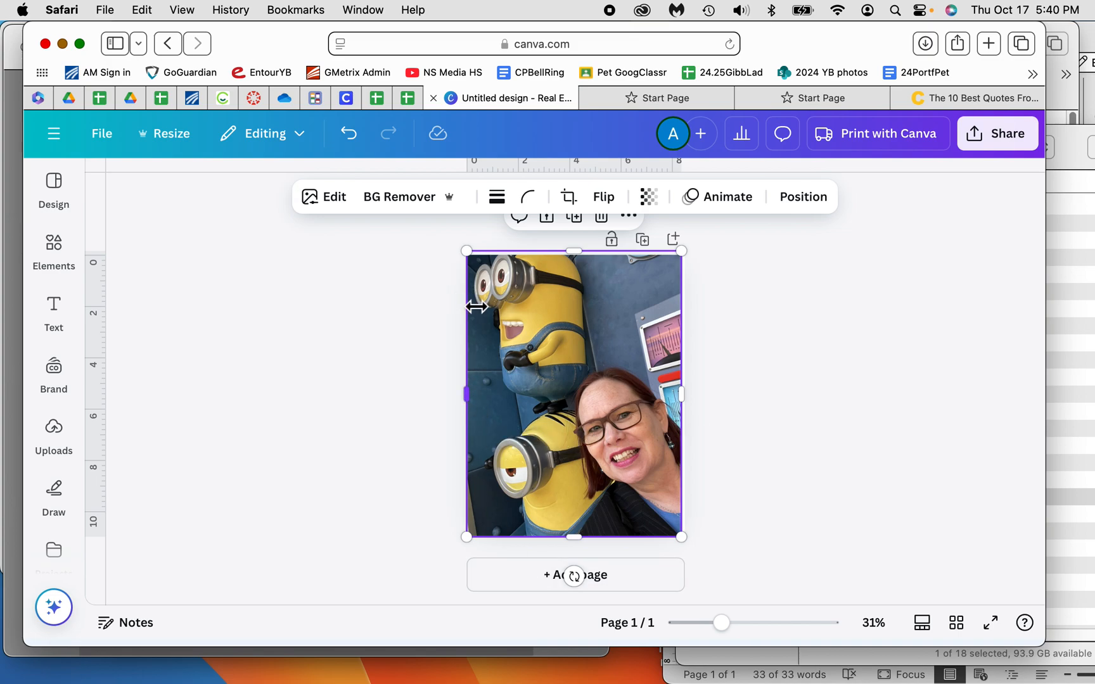
click(633, 327)
drag(633, 327, 637, 330)
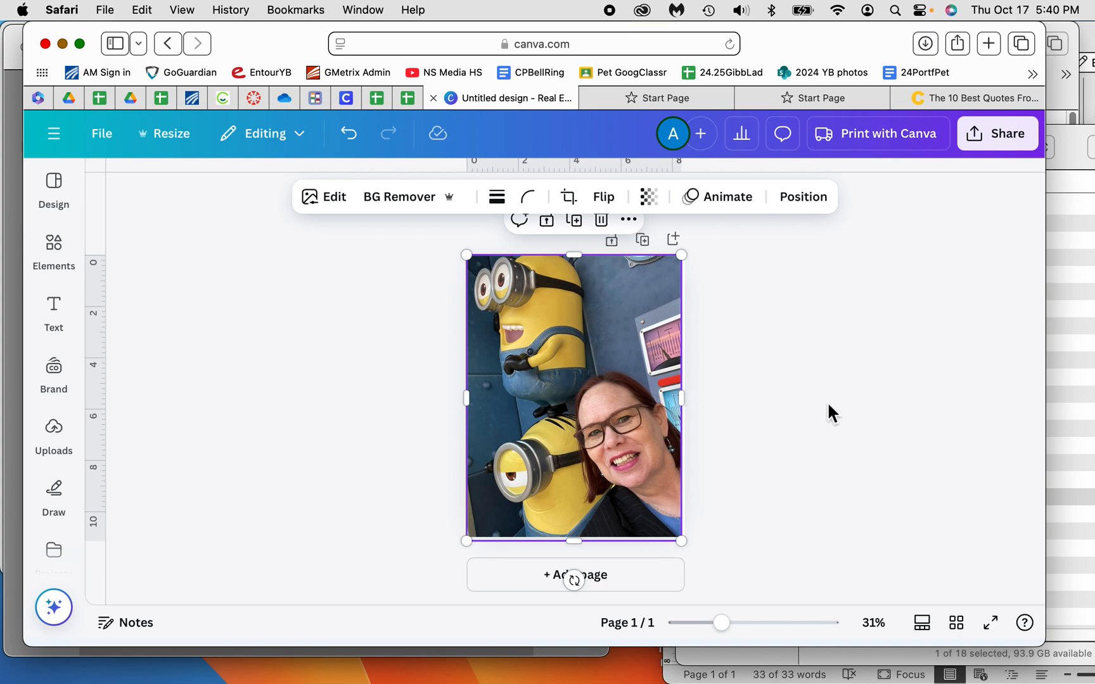
click(743, 409)
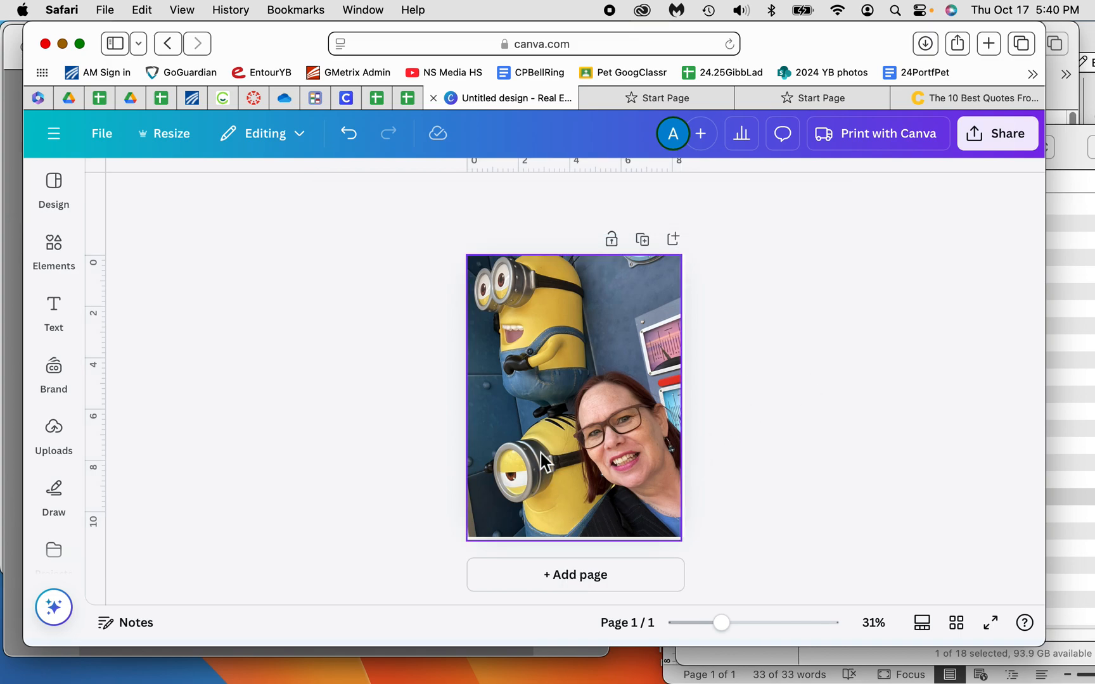
Open the image adjustment settings for the photo on the page
click(533, 336)
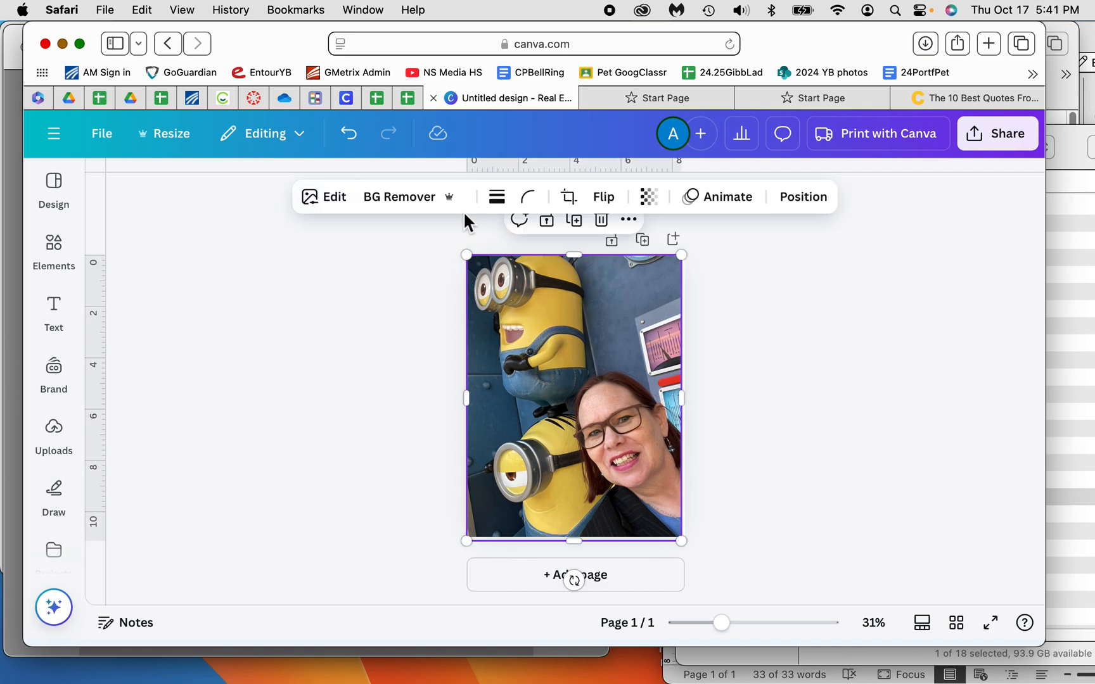
click(325, 197)
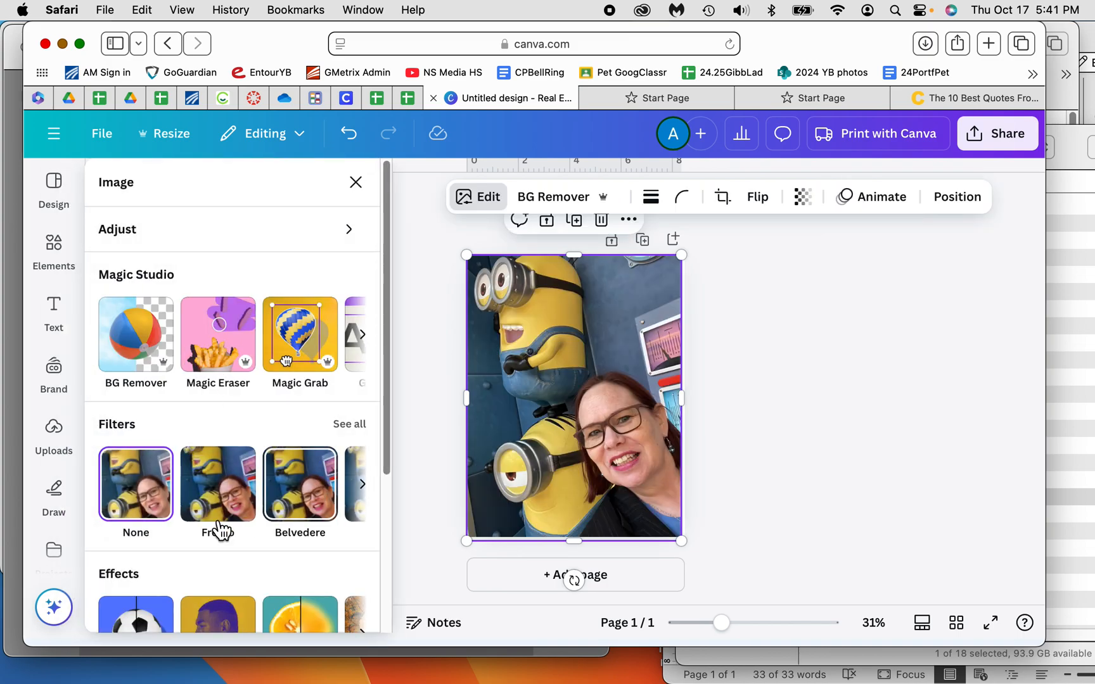
scroll(256, 552, down, 5)
scroll(256, 544, up, 5)
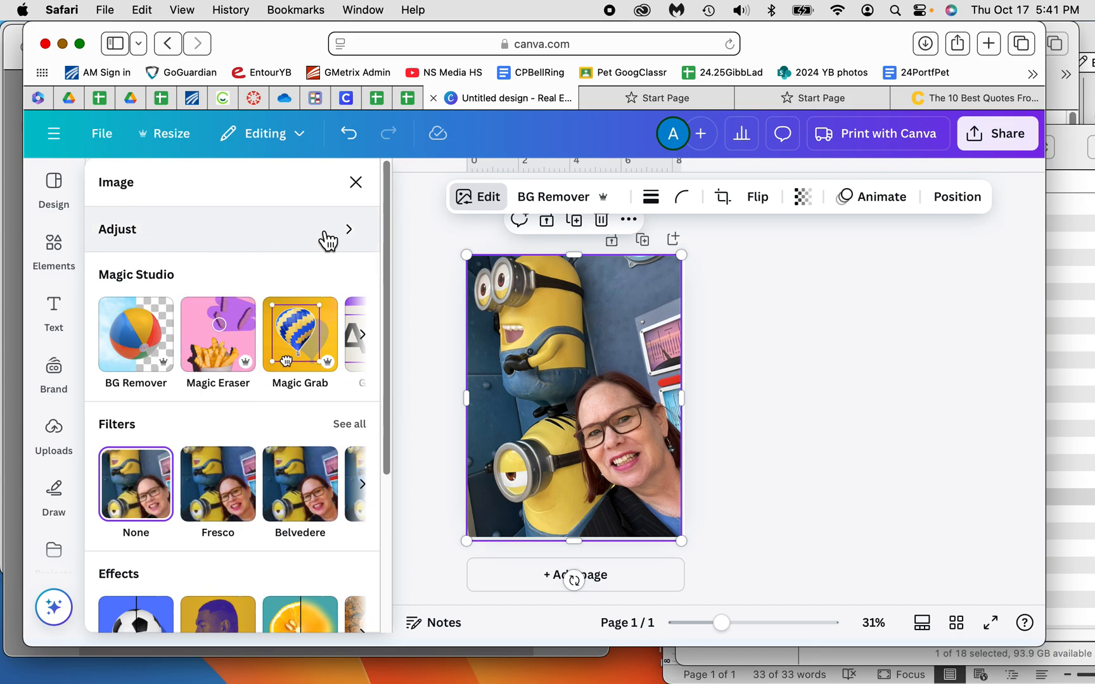
click(351, 238)
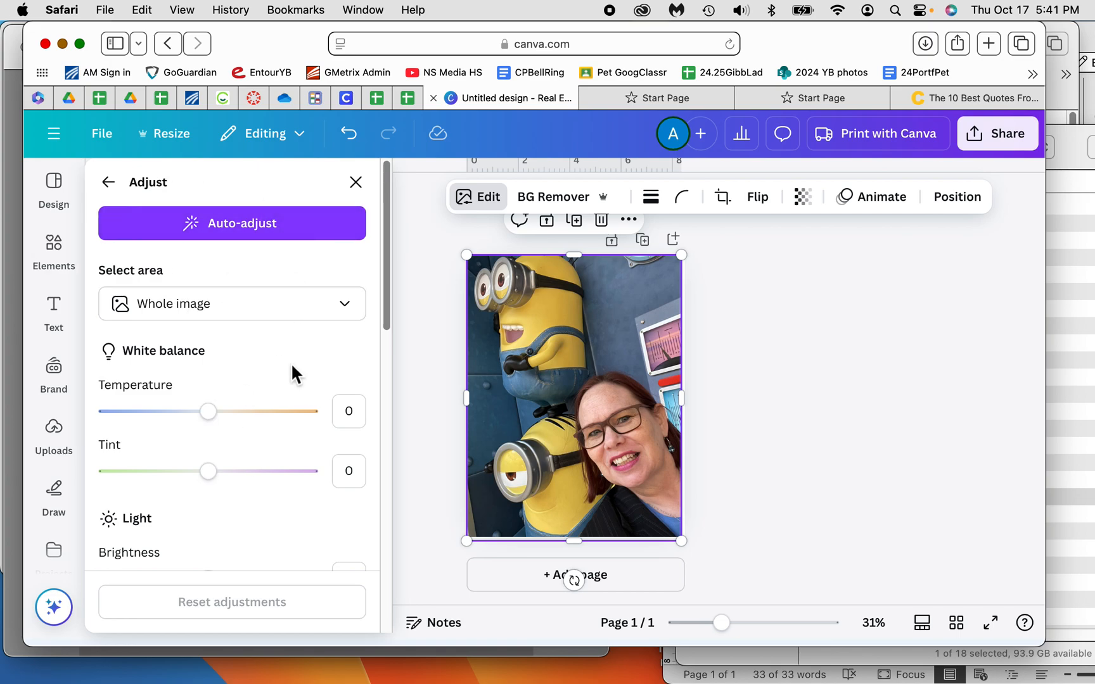
Set the photo's brightness to 8 for the whole image
scroll(292, 366, down, 3)
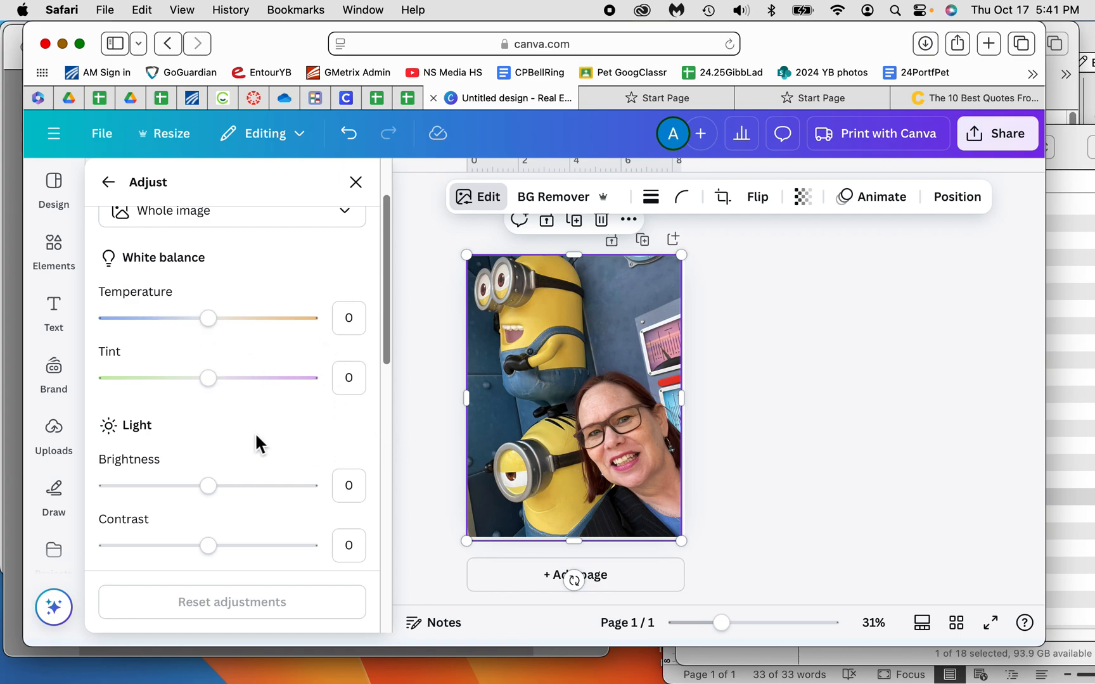
scroll(257, 437, down, 3)
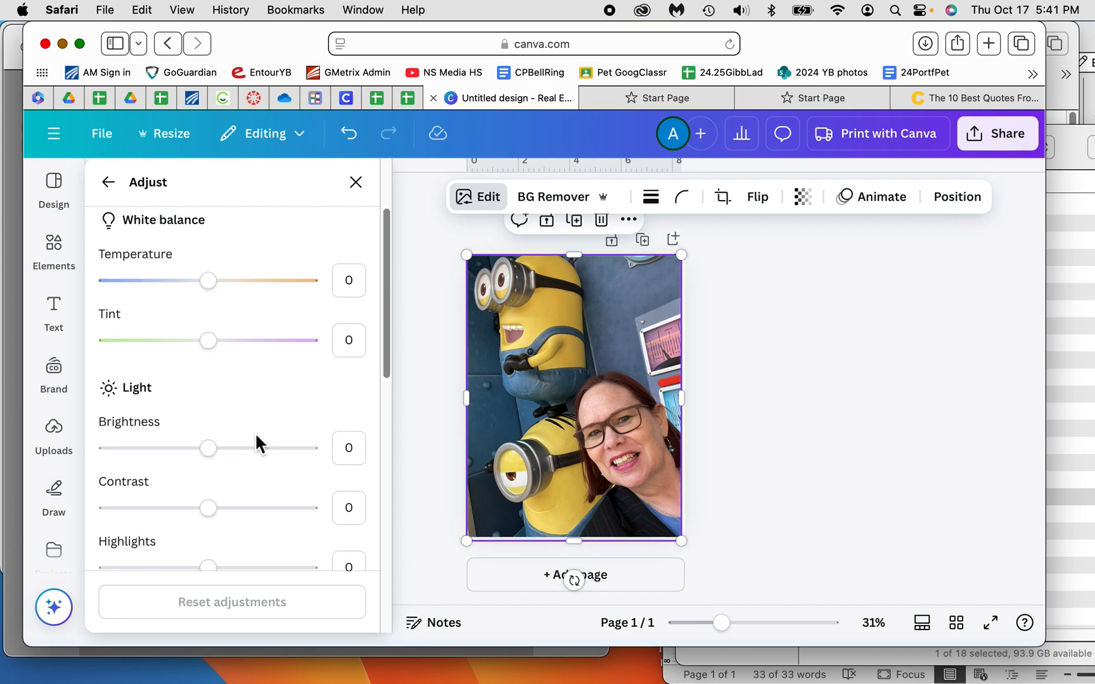
scroll(262, 447, up, 5)
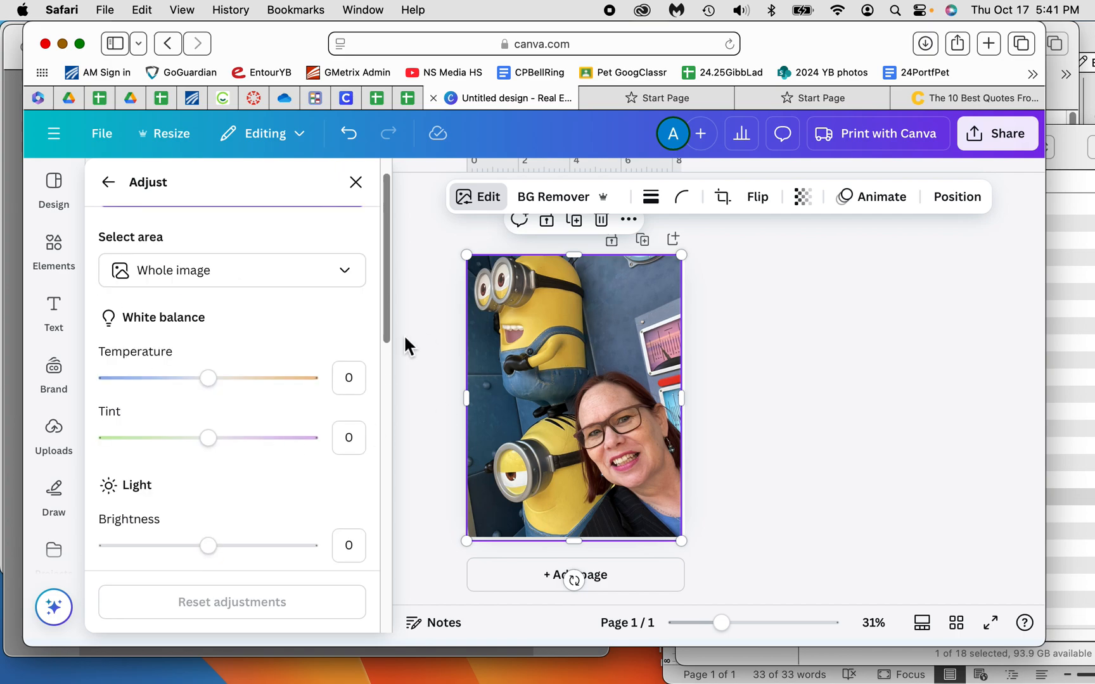
scroll(260, 407, down, 4)
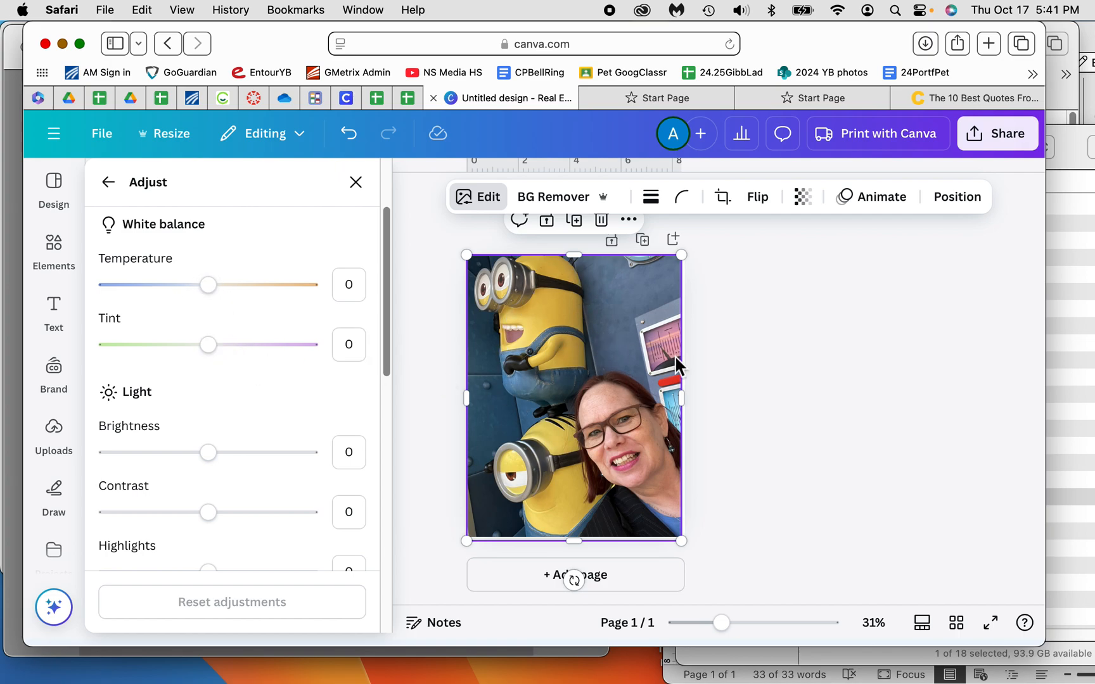
scroll(238, 377, down, 5)
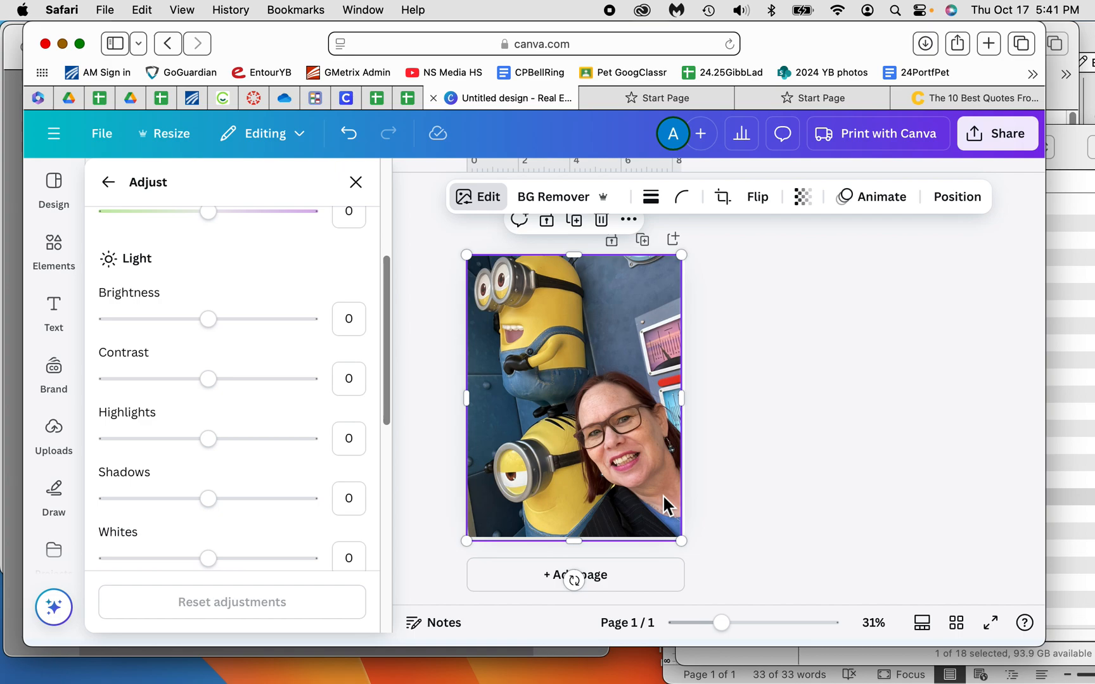
scroll(285, 380, down, 1)
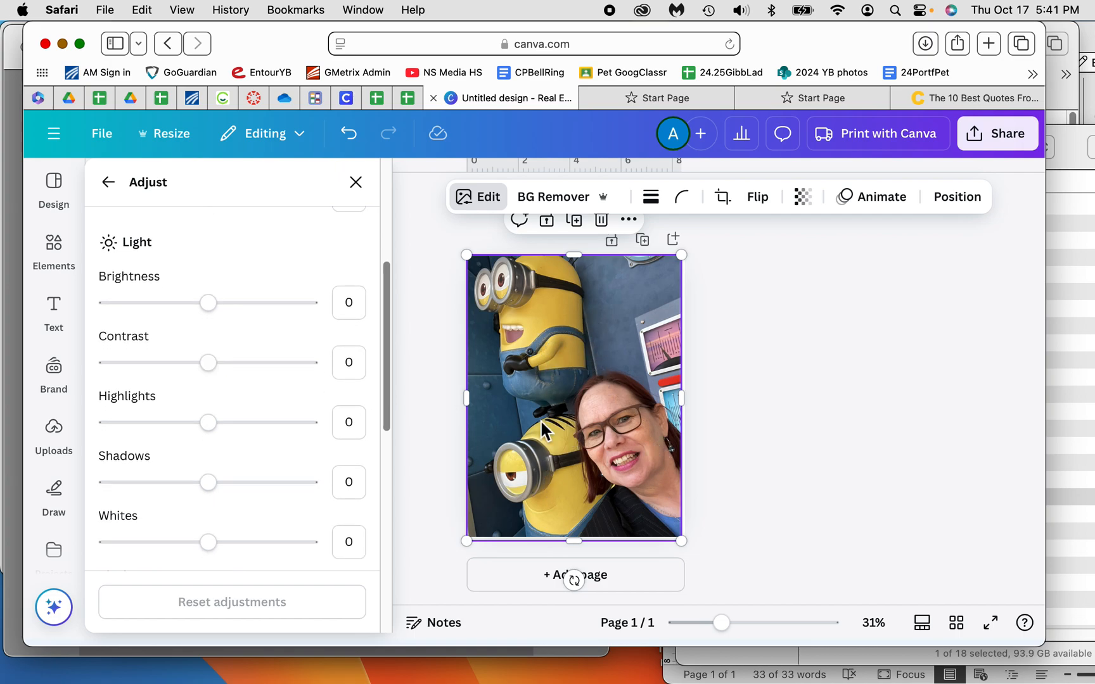
scroll(271, 390, down, 2)
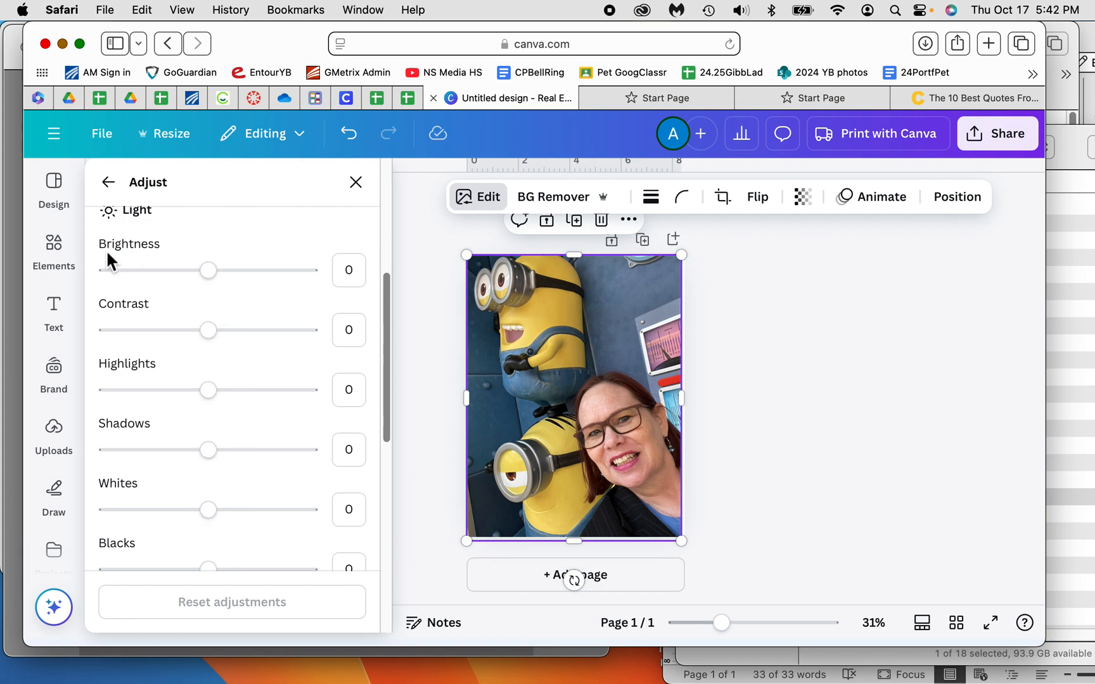
click(211, 276)
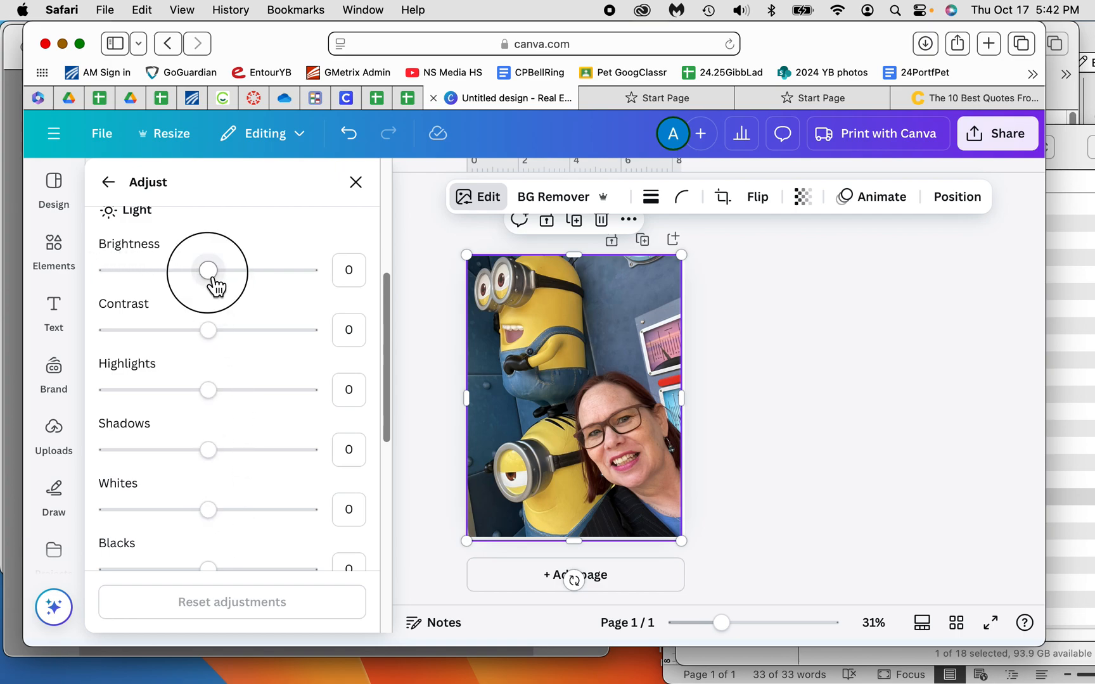
mouse_move(213, 279)
mouse_down()
mouse_move(108, 282)
mouse_move(317, 273)
mouse_move(217, 289)
mouse_move(226, 287)
mouse_up()
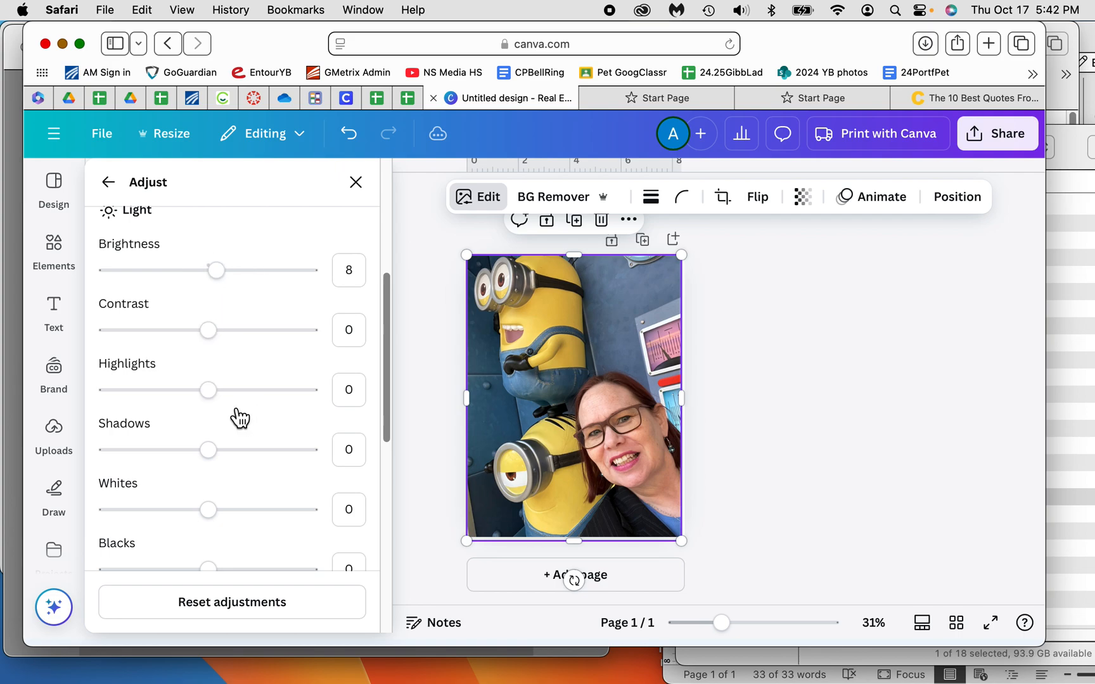
Try a higher contrast on the photo and settle on a contrast of -7
click(207, 331)
mouse_move(211, 340)
mouse_down()
mouse_move(68, 329)
mouse_move(360, 322)
mouse_move(222, 345)
mouse_up()
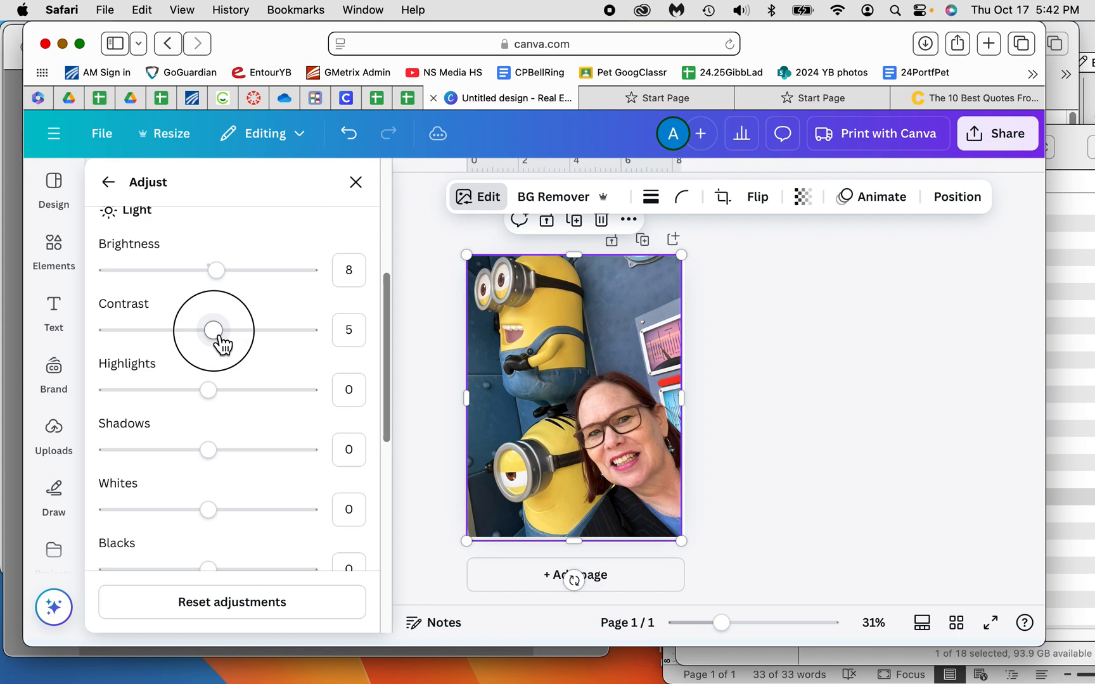
mouse_move(222, 344)
mouse_down()
mouse_move(183, 353)
mouse_move(208, 338)
mouse_up()
Set the photo's shadows to 23
scroll(233, 387, down, 3)
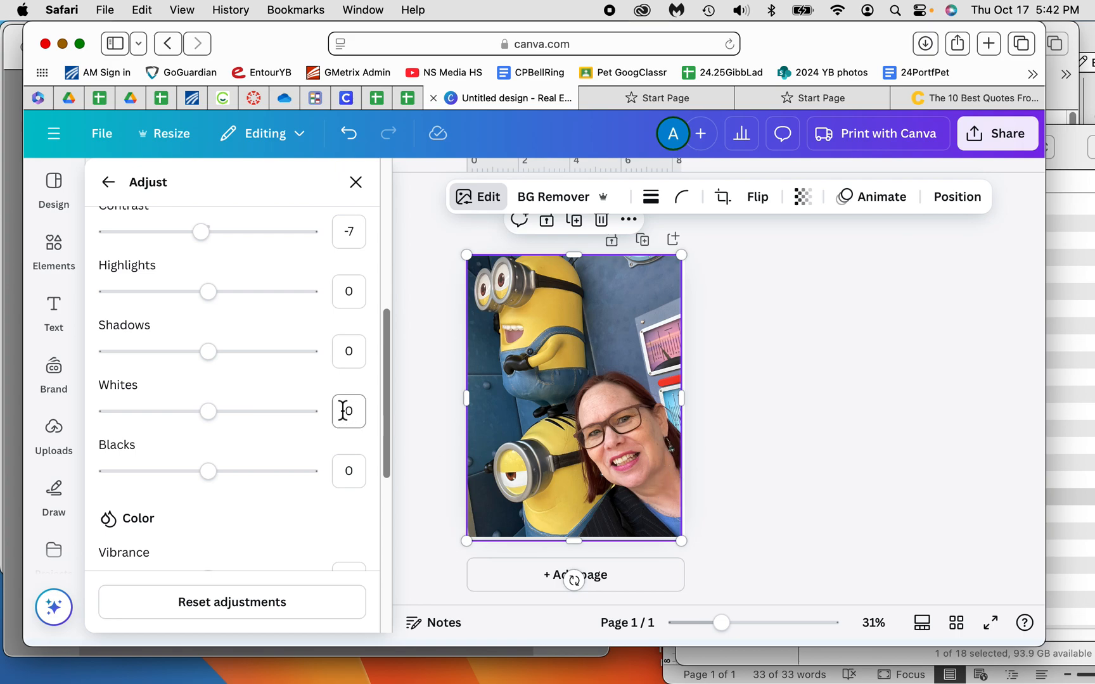
click(214, 358)
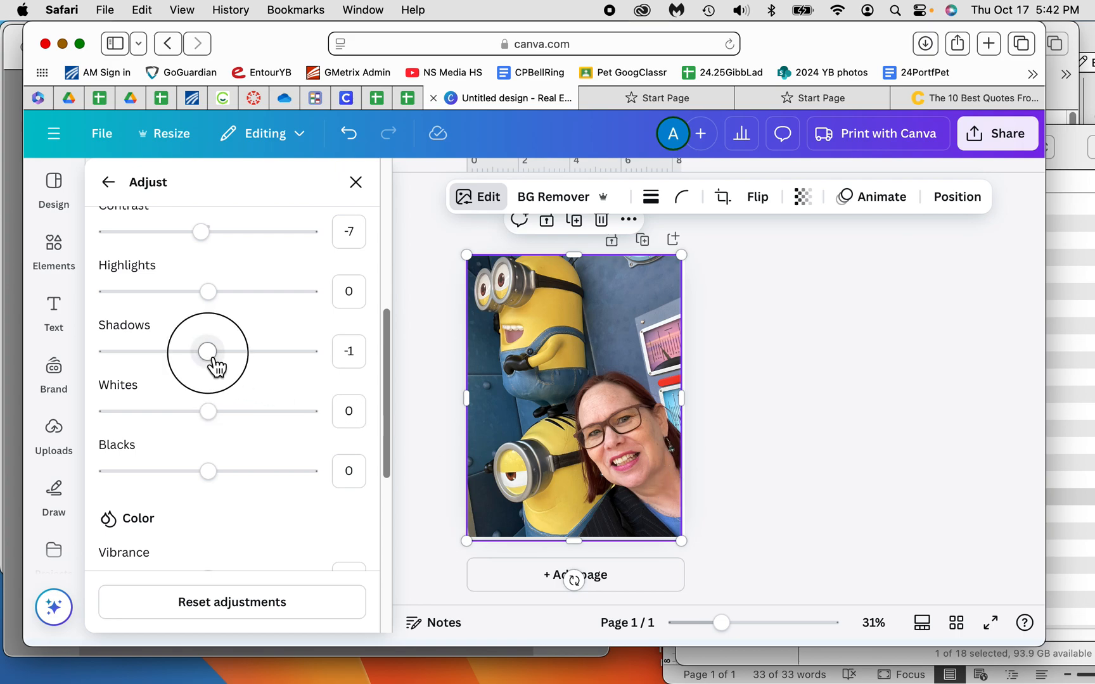
drag(214, 358, 237, 350)
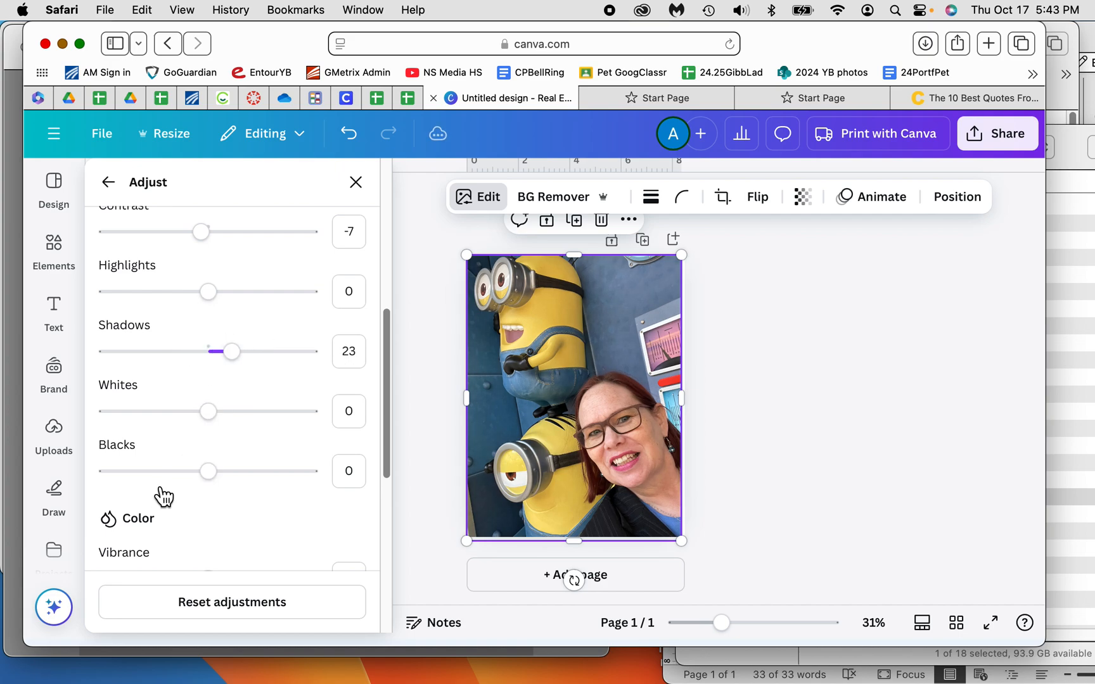
Set the photo's whites to 3 and try adjusting the blacks, returning them to 0
click(216, 412)
mouse_move(216, 412)
mouse_down()
mouse_move(277, 391)
mouse_move(351, 387)
mouse_move(220, 418)
mouse_move(322, 396)
mouse_move(297, 412)
mouse_move(218, 423)
mouse_up()
mouse_move(218, 483)
mouse_down()
mouse_move(140, 477)
mouse_move(362, 457)
mouse_move(157, 482)
mouse_move(97, 474)
mouse_move(221, 481)
mouse_up()
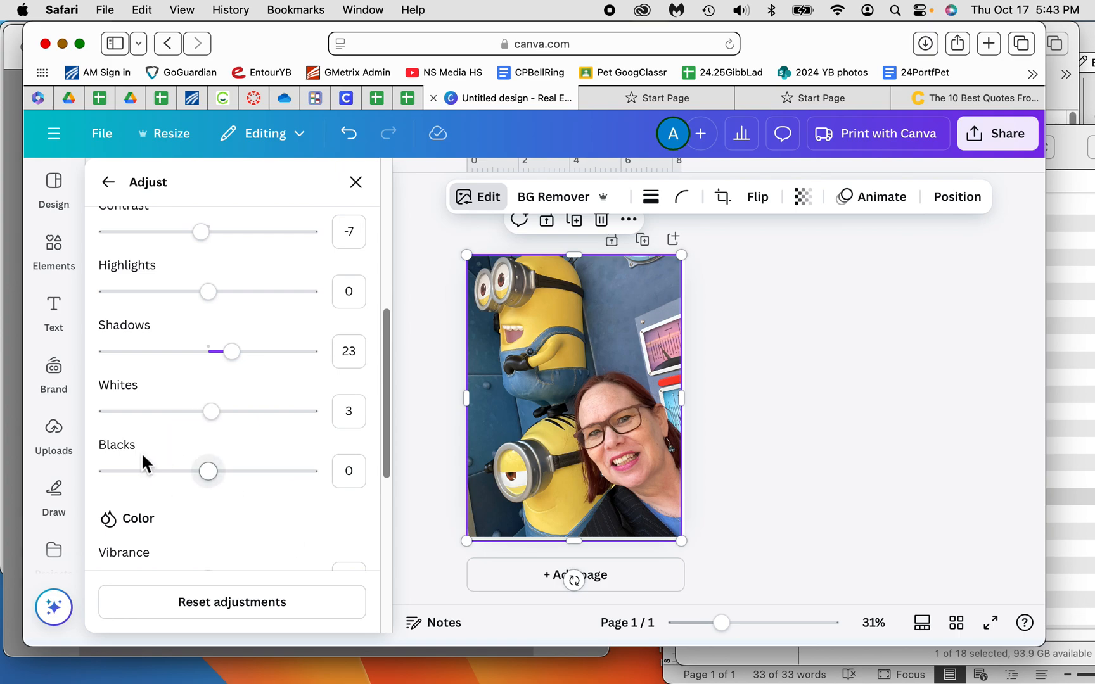
Try out the photo's overall saturation, returning it to 0, and set the vibrance to 22
scroll(252, 488, down, 4)
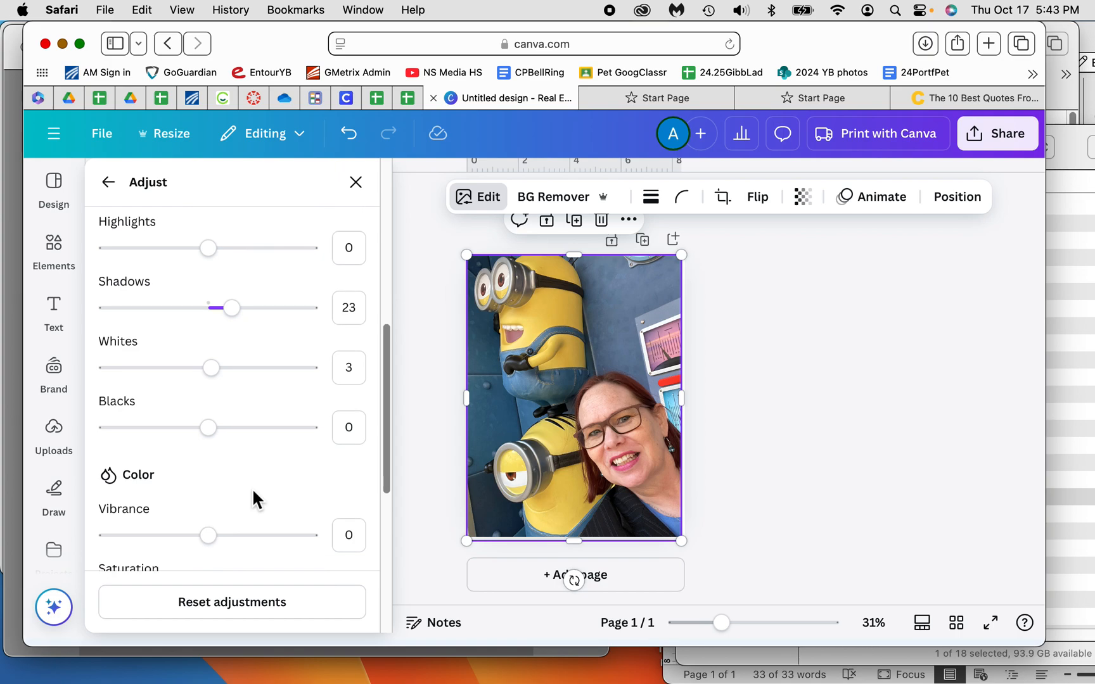
scroll(252, 499, down, 3)
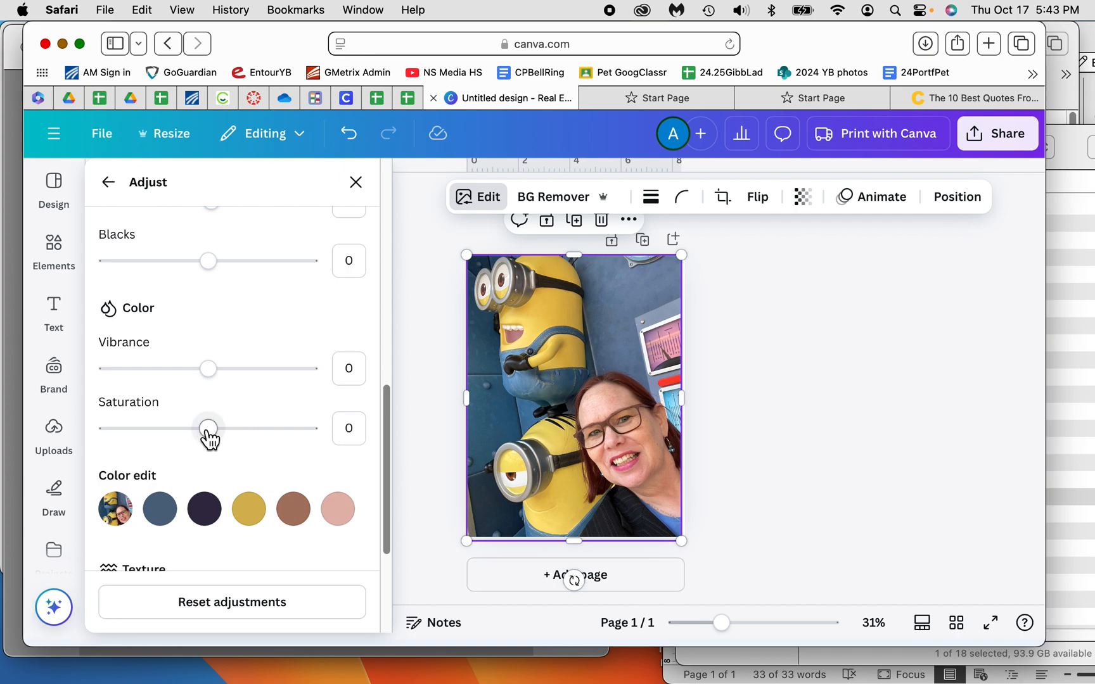
drag(209, 431, 217, 455)
mouse_move(216, 382)
mouse_down()
mouse_move(308, 377)
mouse_move(337, 362)
mouse_move(311, 382)
mouse_move(335, 369)
mouse_move(242, 391)
mouse_move(59, 384)
mouse_move(220, 387)
mouse_up()
mouse_move(218, 445)
mouse_down()
mouse_move(22, 437)
mouse_move(221, 428)
mouse_up()
drag(215, 370, 239, 371)
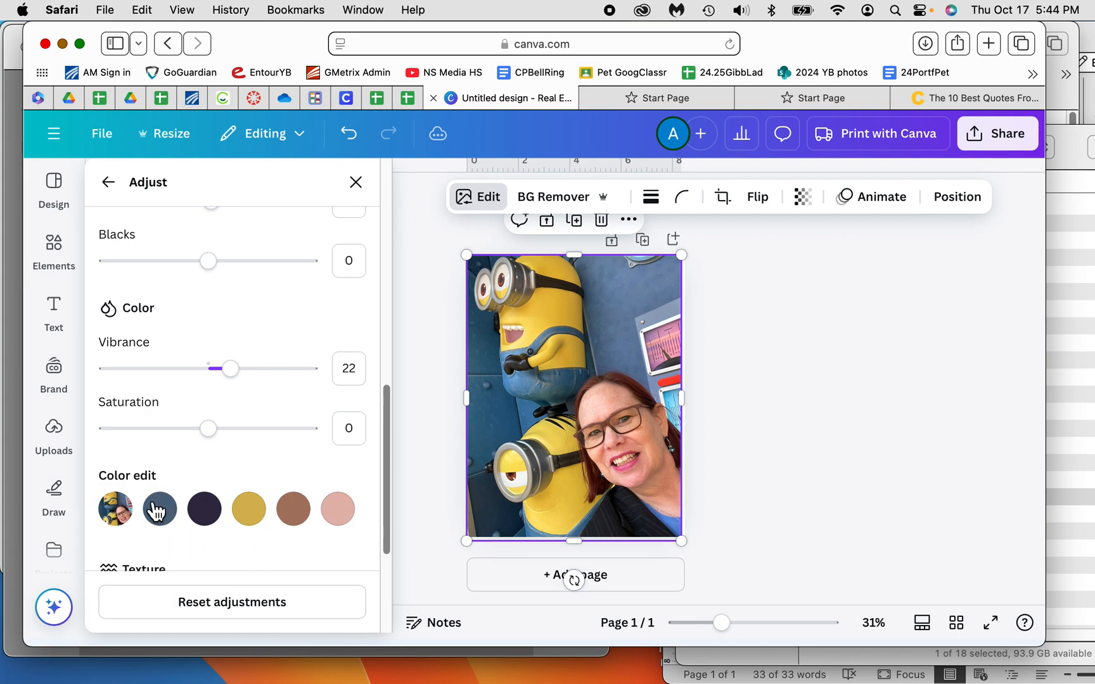
Edit only the yellow color #d7b855 in the photo, setting its saturation to 57
click(259, 520)
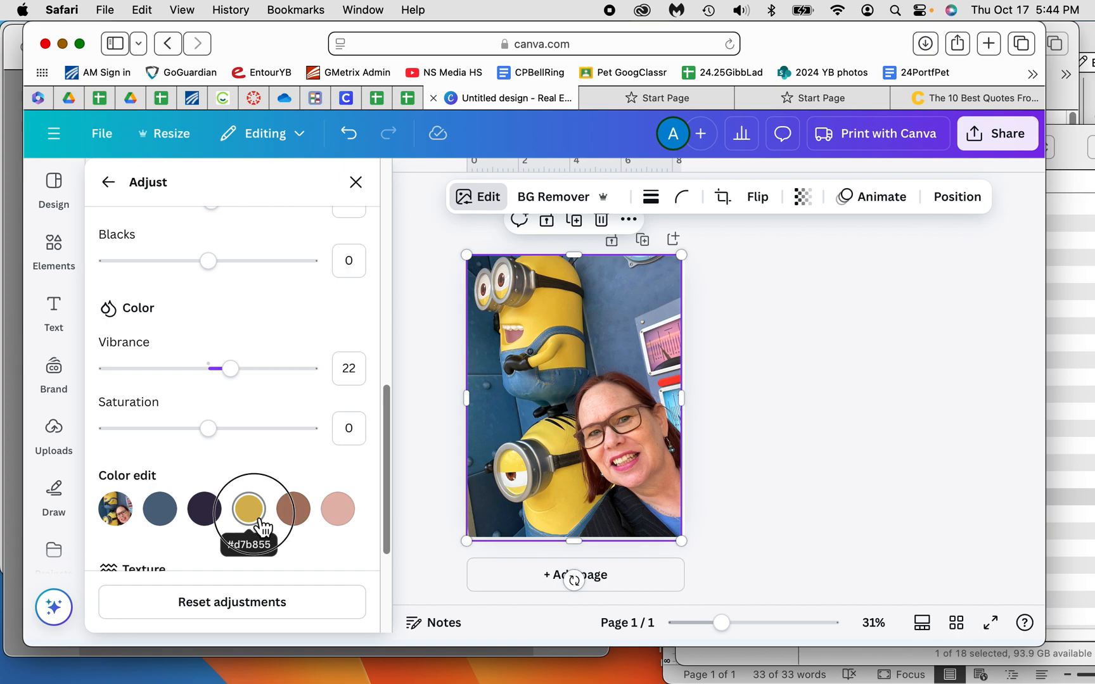
scroll(235, 535, down, 5)
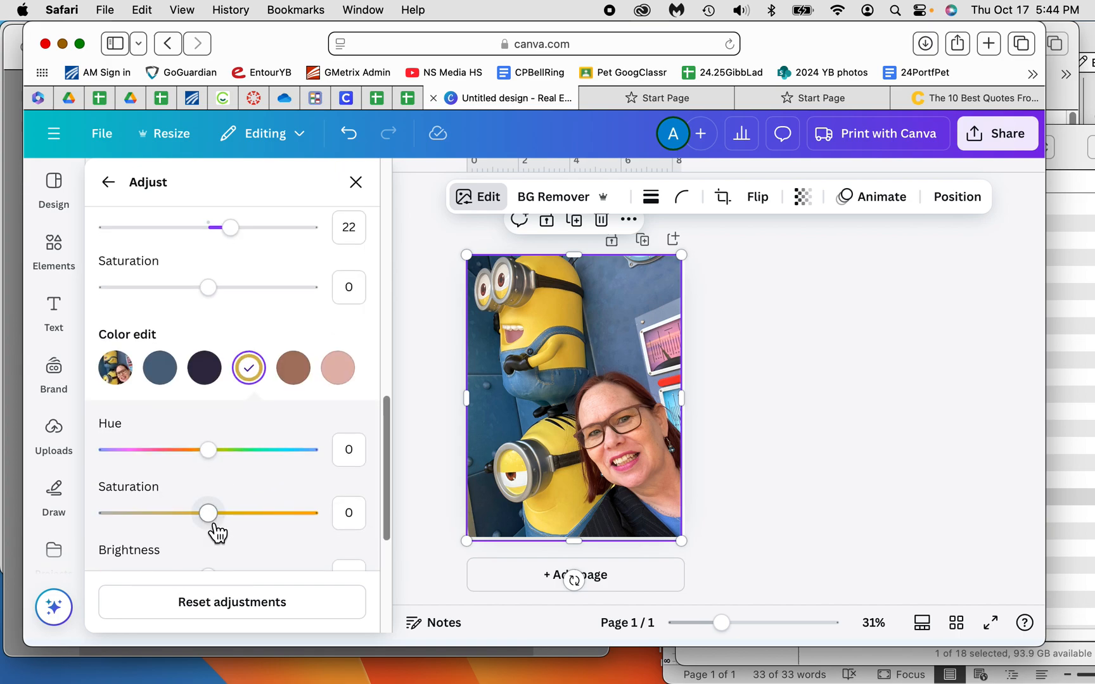
drag(211, 515, 274, 513)
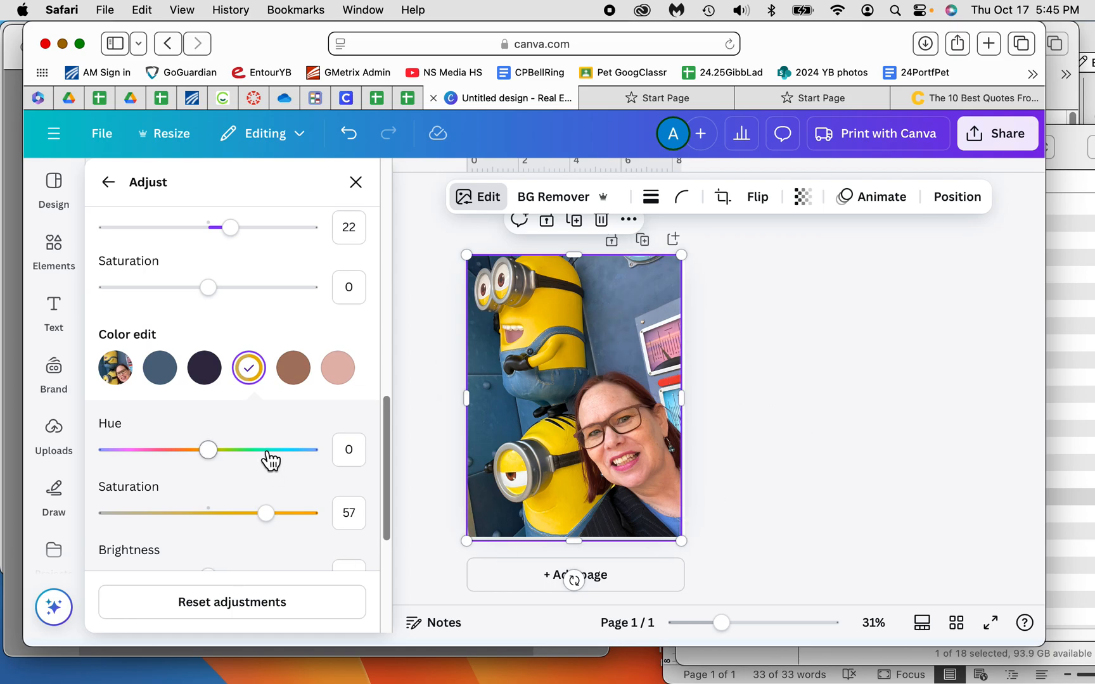
Increase the clarity of the photo slightly in its texture adjustments
scroll(266, 457, down, 5)
scroll(263, 457, down, 4)
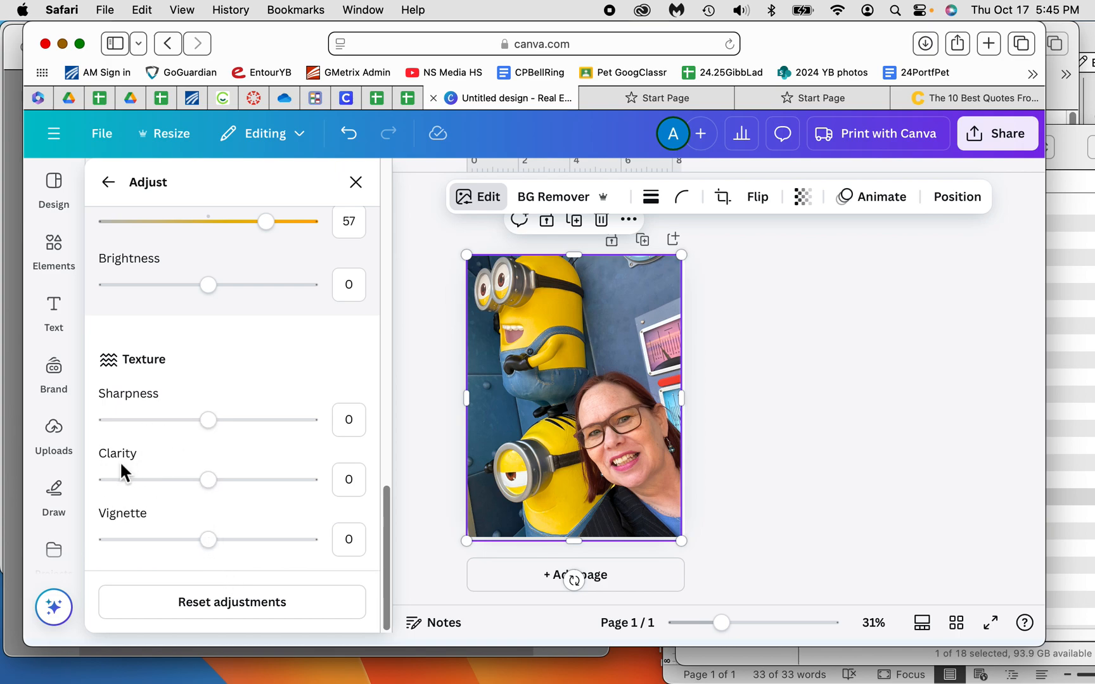
mouse_move(214, 489)
mouse_down()
mouse_move(304, 488)
mouse_move(217, 506)
mouse_up()
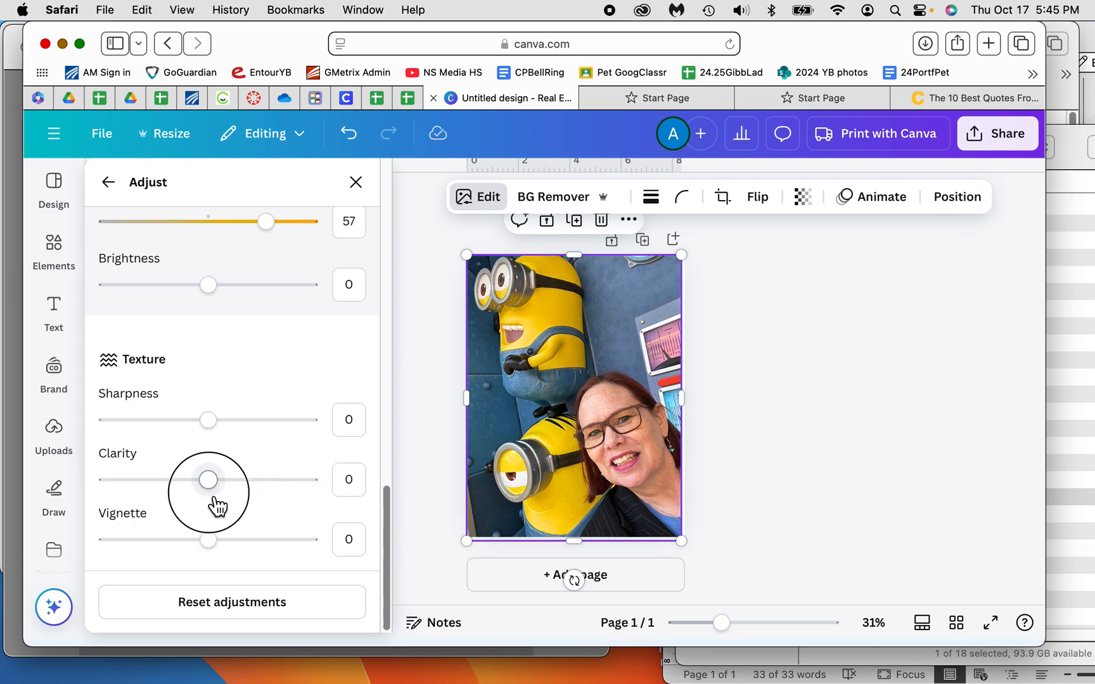
mouse_move(216, 506)
mouse_down()
mouse_move(245, 502)
mouse_move(213, 506)
mouse_move(237, 506)
mouse_up()
Close the image adjustment settings and deselect the photo on the page
scroll(288, 546, up, 5)
scroll(288, 547, up, 10)
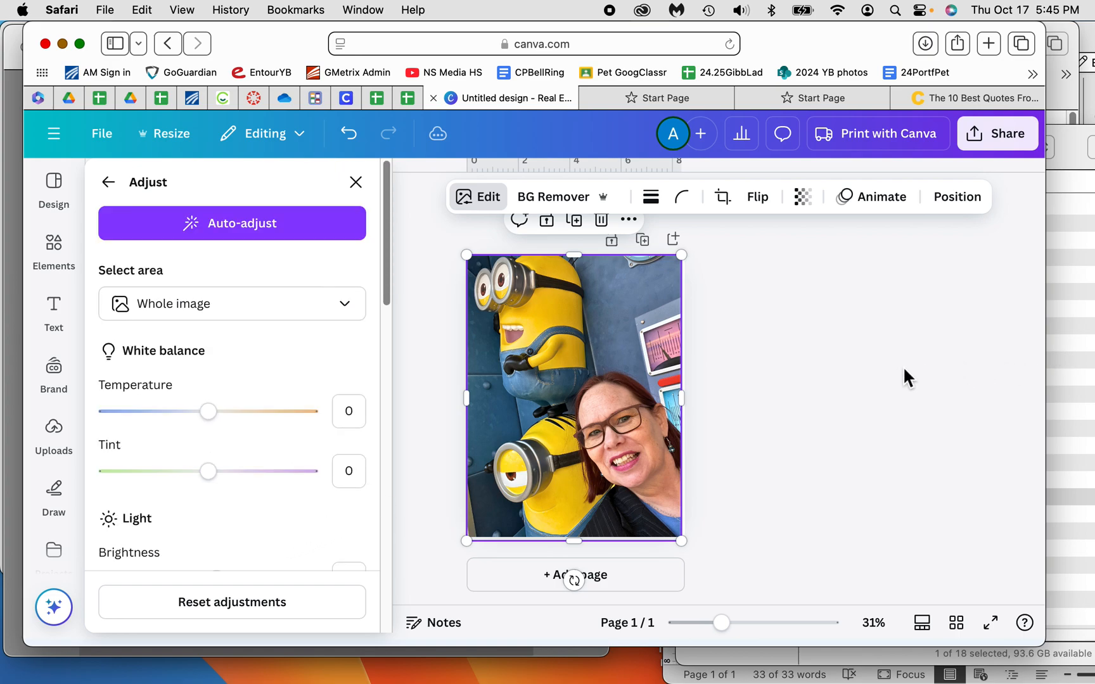
key(Escape)
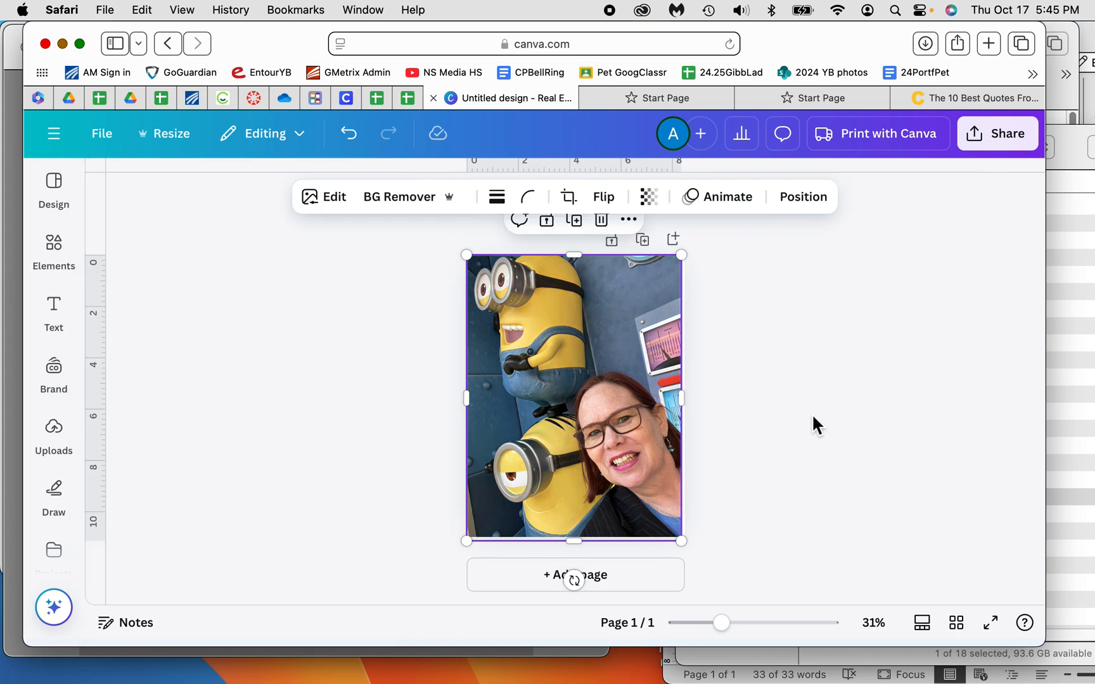
click(813, 417)
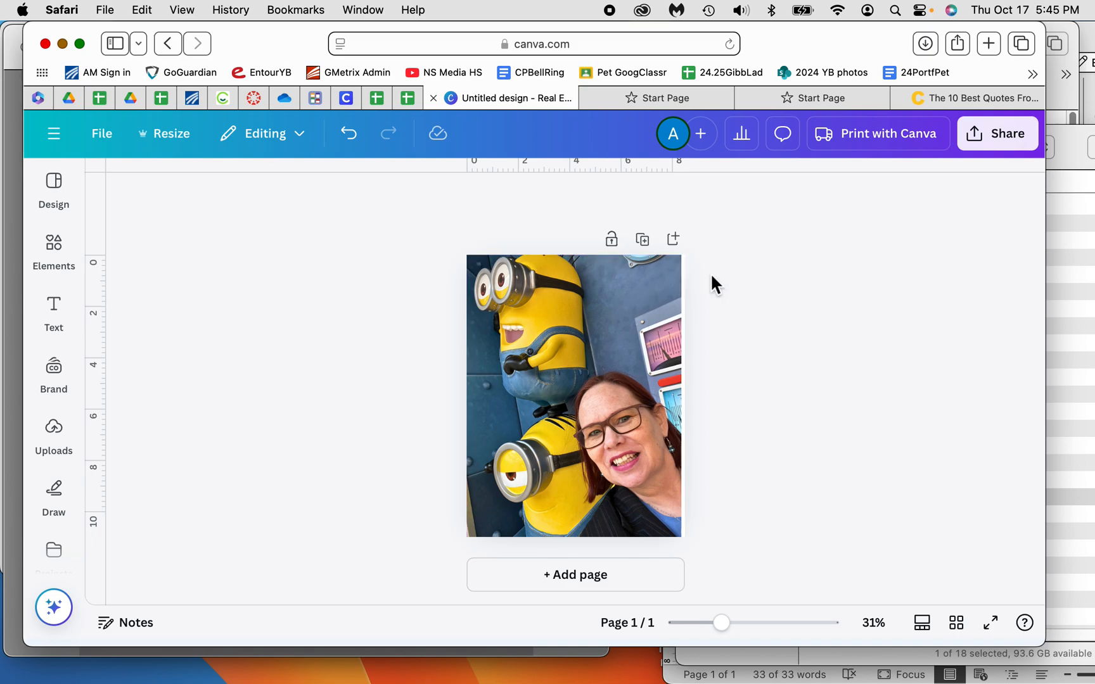